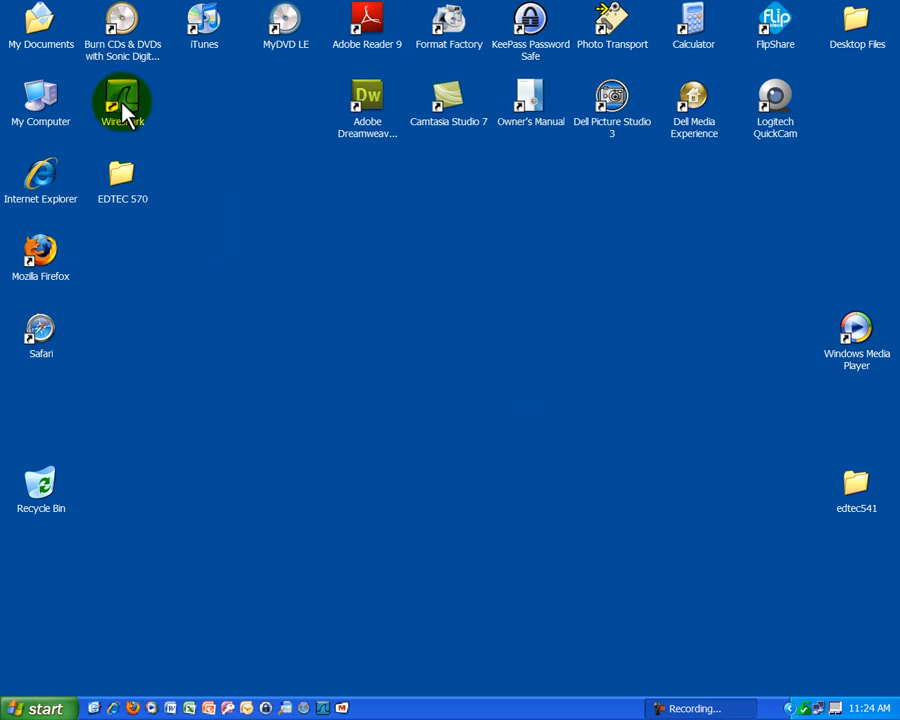
Launch Wireshark, then minimize its start page to reveal the desktop.
{"action": "double_click", "coordinate": [123, 105]}
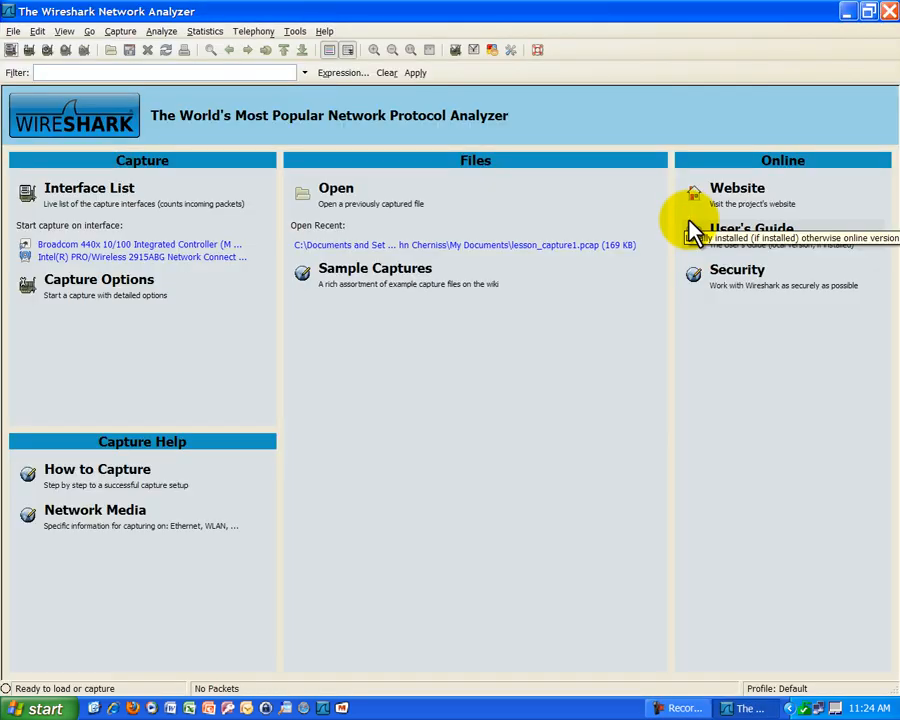
{"action": "left_click", "coordinate": [847, 12]}
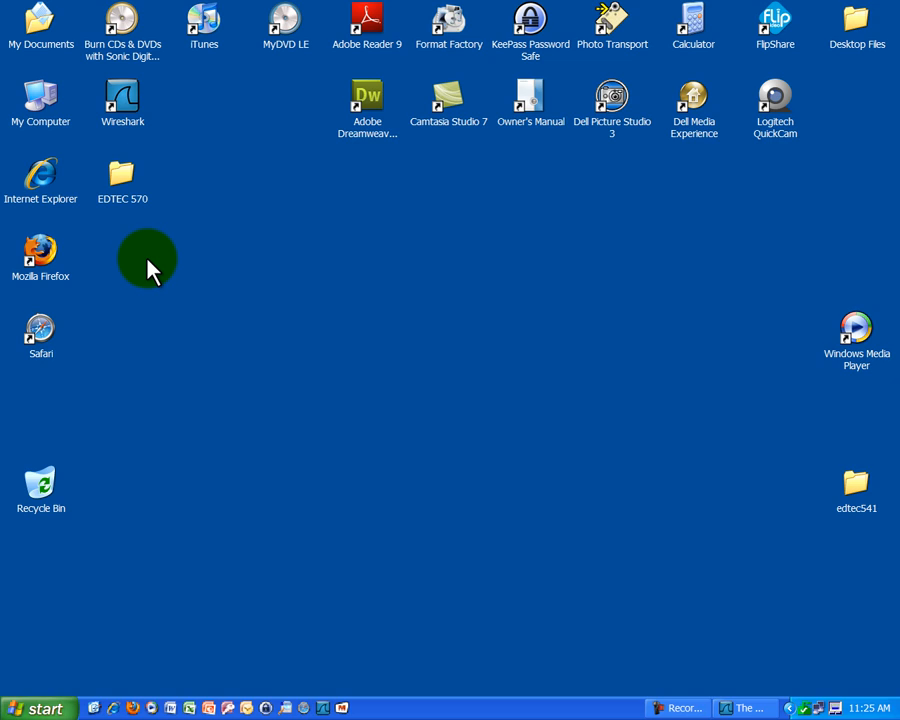
Launch Internet Explorer from its desktop shortcut so the Google home page loads.
{"action": "double_click", "coordinate": [36, 183]}
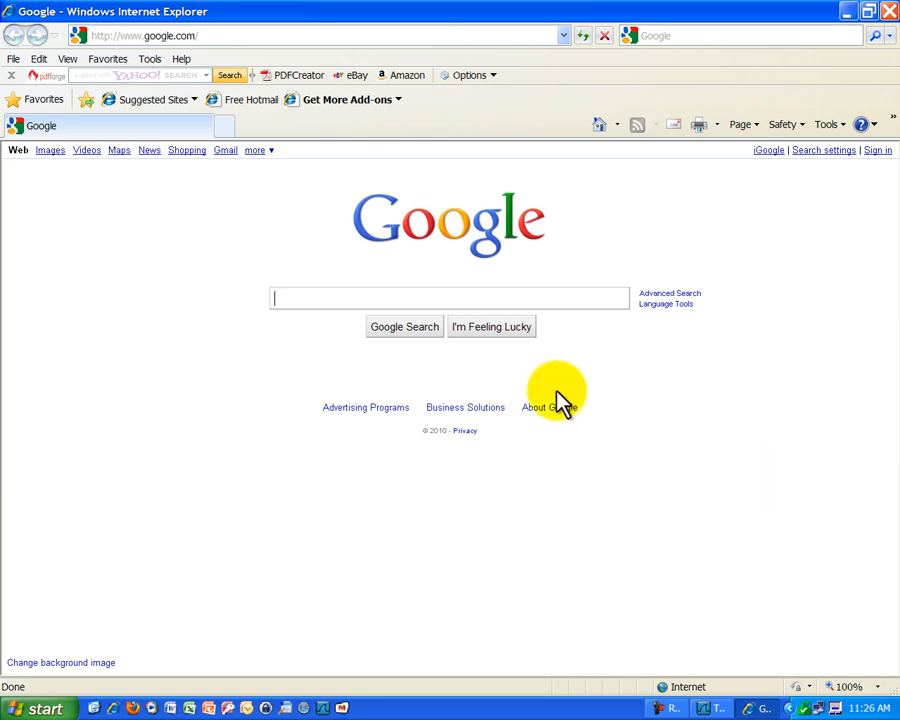
Delete all browsing history from Internet Options, including temporary files, cookies, form data and passwords.
{"action": "left_click", "coordinate": [150, 60]}
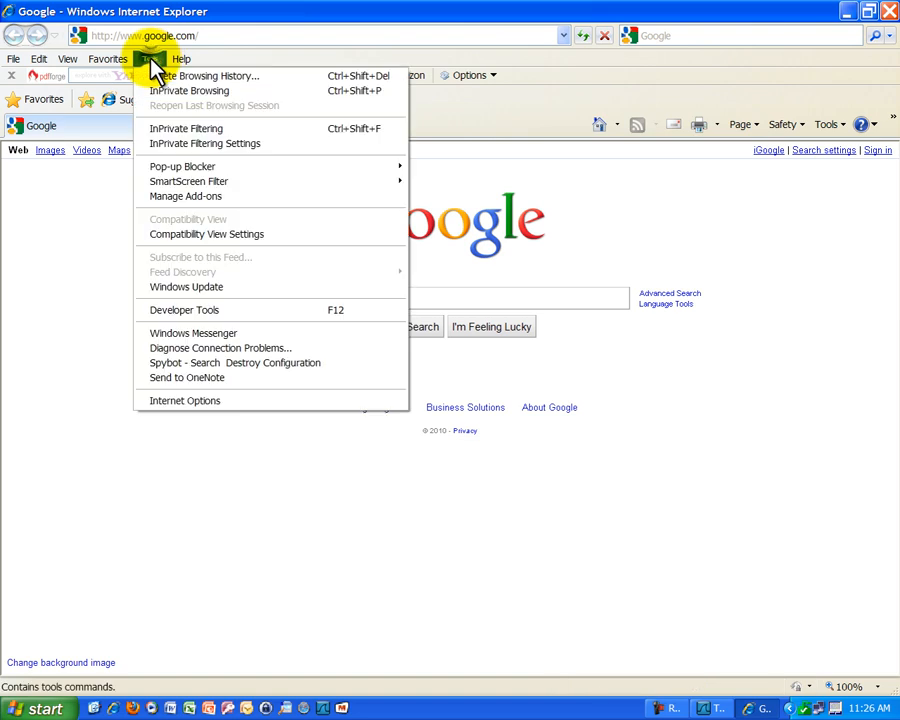
{"action": "left_click", "coordinate": [185, 401]}
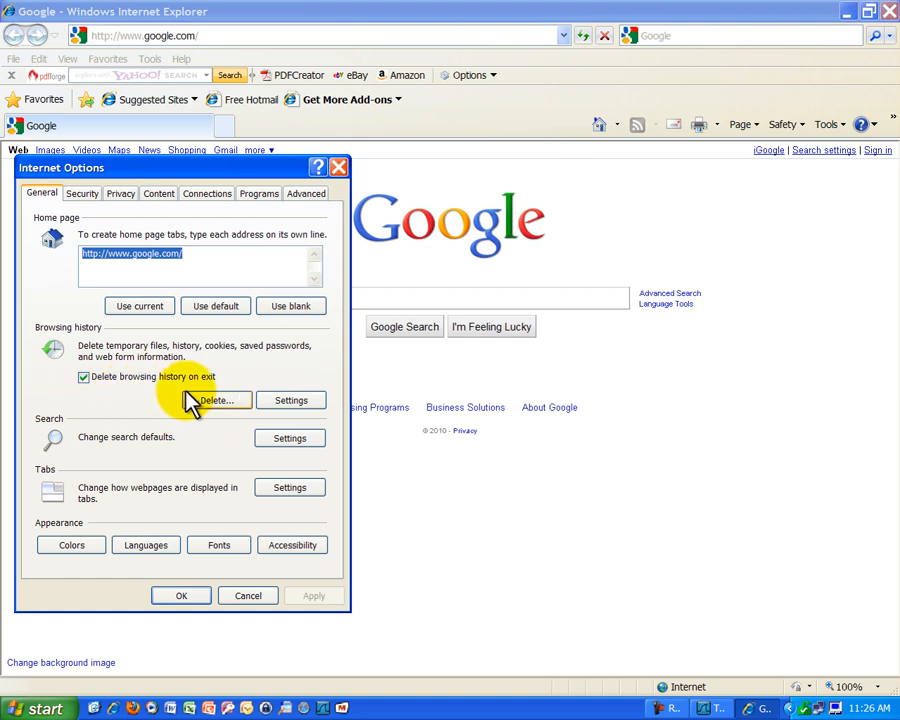
{"action": "left_click", "coordinate": [215, 402]}
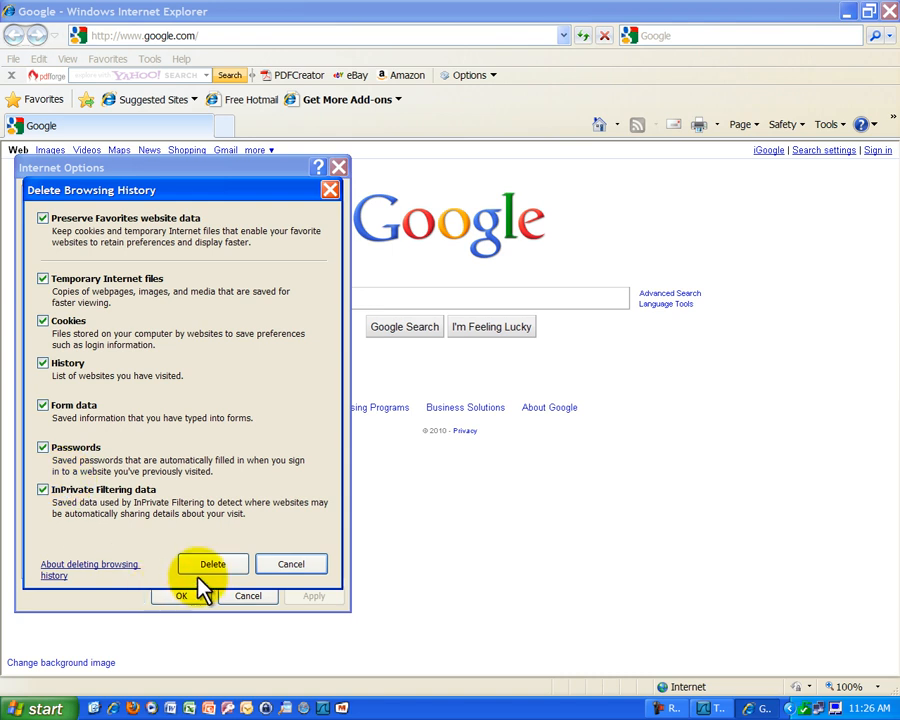
{"action": "left_click", "coordinate": [226, 564]}
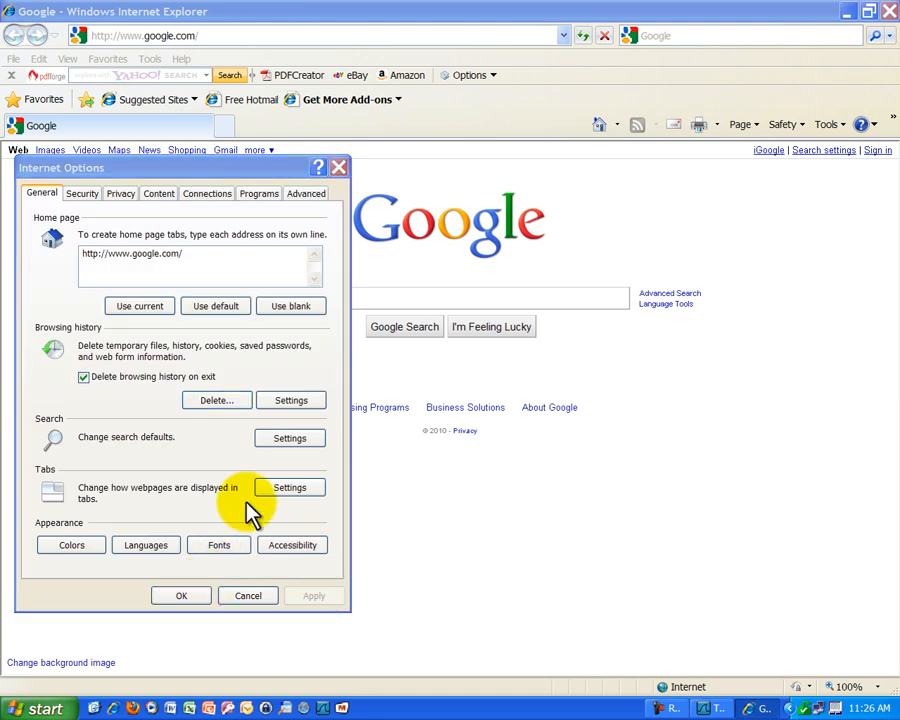
Confirm the Internet Options settings and close the dialog to return to Google.
{"action": "left_click", "coordinate": [181, 595]}
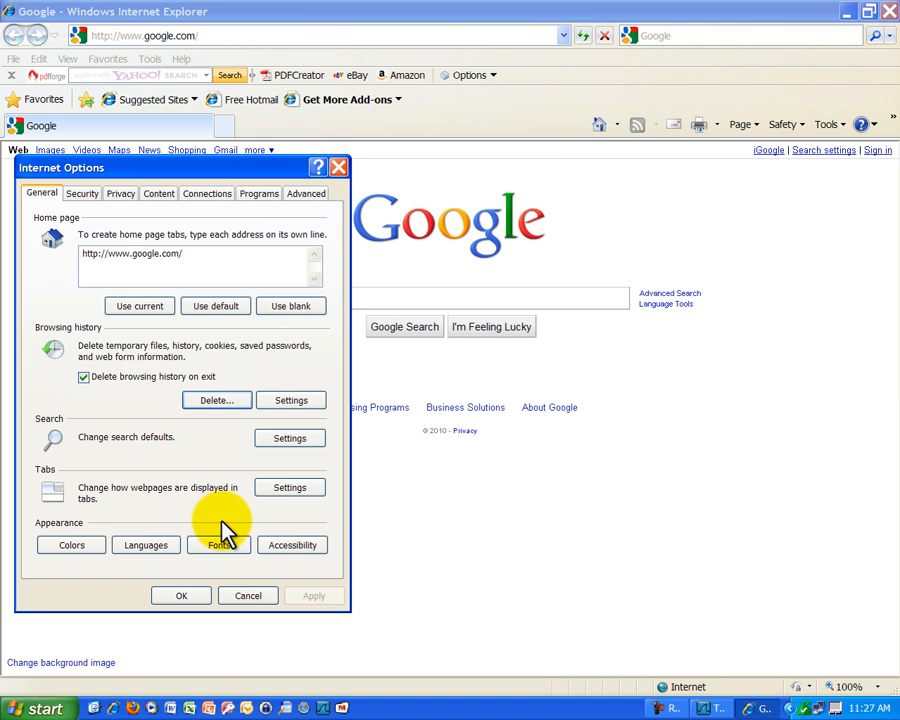
{"action": "left_click", "coordinate": [180, 596]}
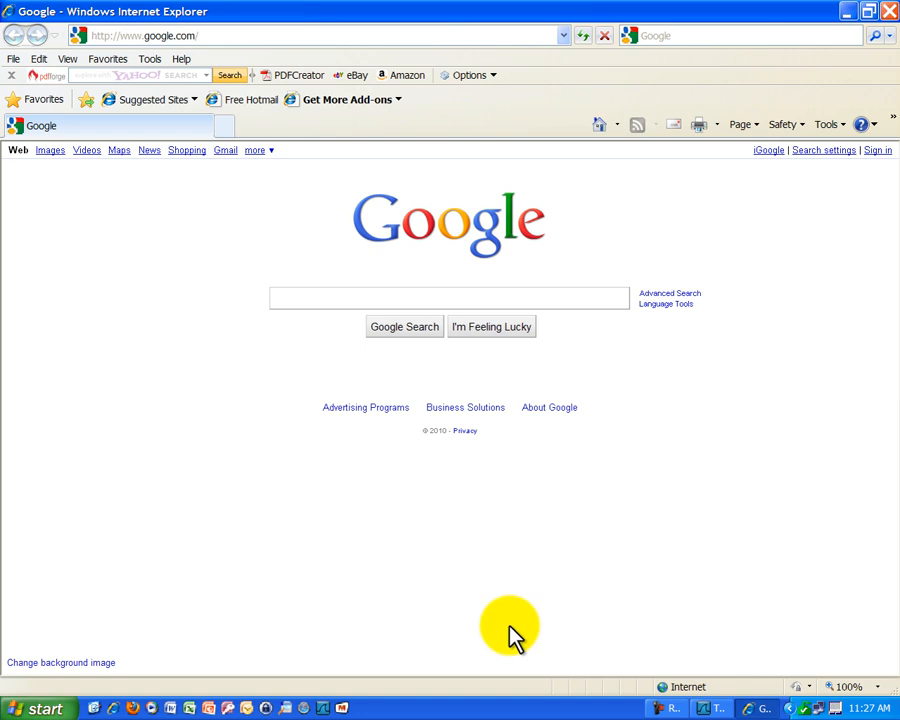
Back in Wireshark, list the capture interfaces showing the Broadcom and Intel wireless adapters.
{"action": "left_click", "coordinate": [706, 708]}
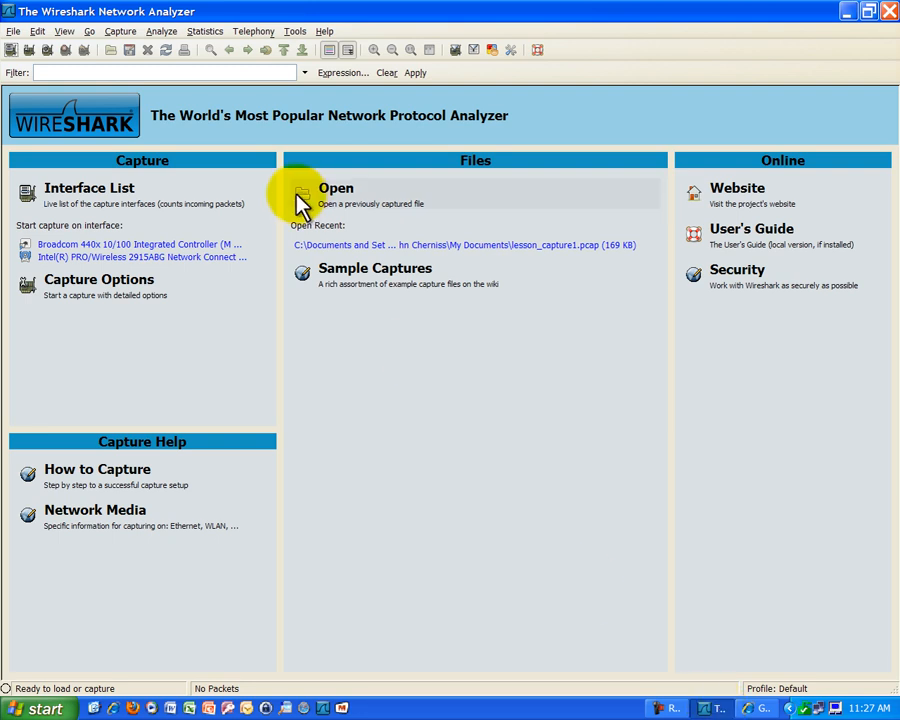
{"action": "left_click", "coordinate": [124, 32]}
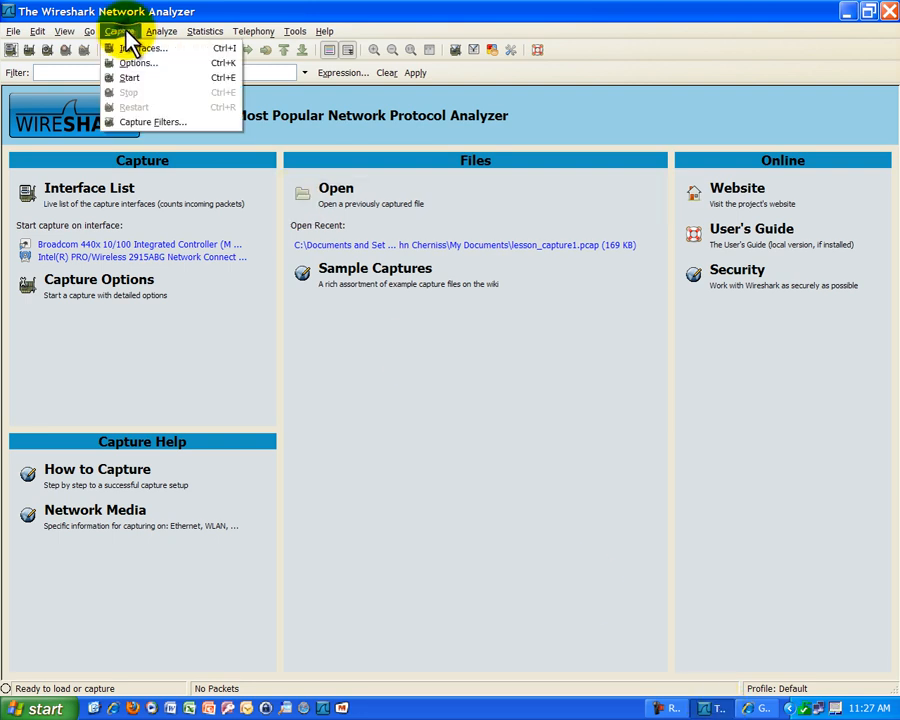
{"action": "left_click", "coordinate": [180, 50]}
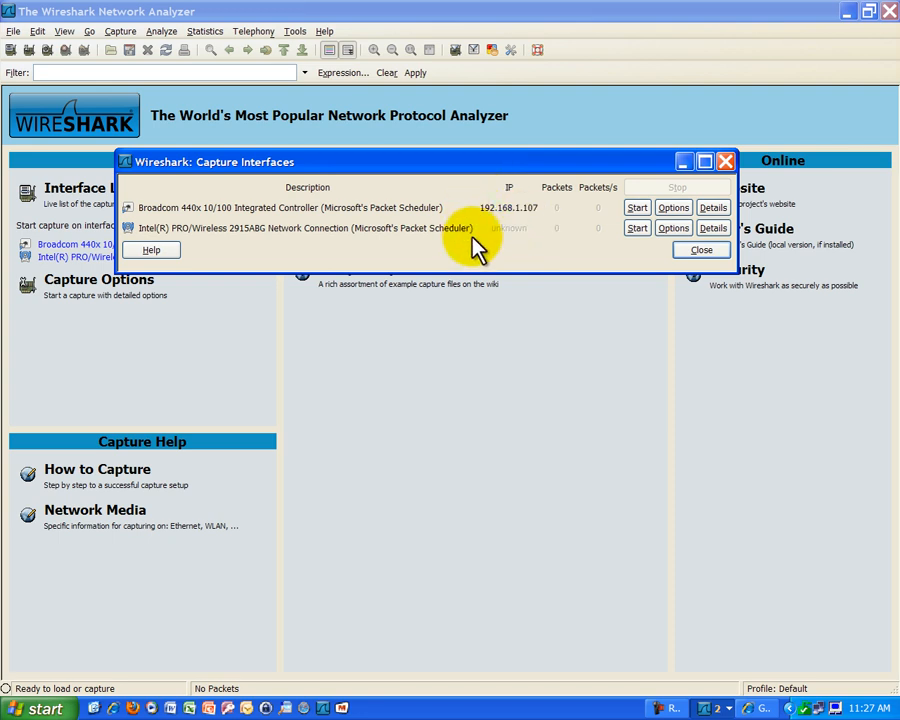
Start a capture on the Broadcom adapter with promiscuous mode disabled.
{"action": "left_click", "coordinate": [673, 210]}
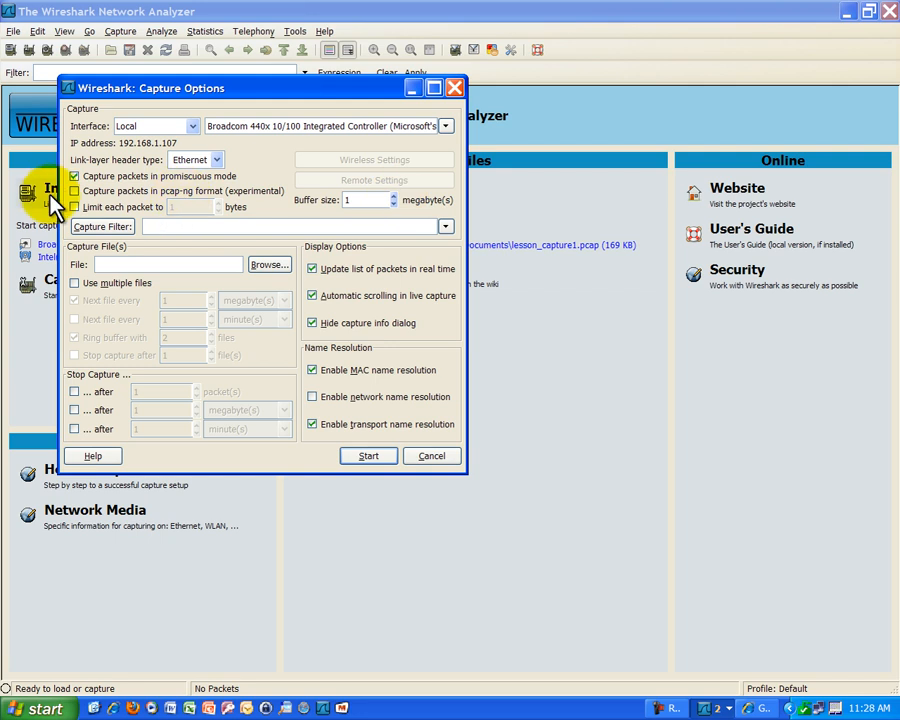
{"action": "left_click", "coordinate": [74, 176]}
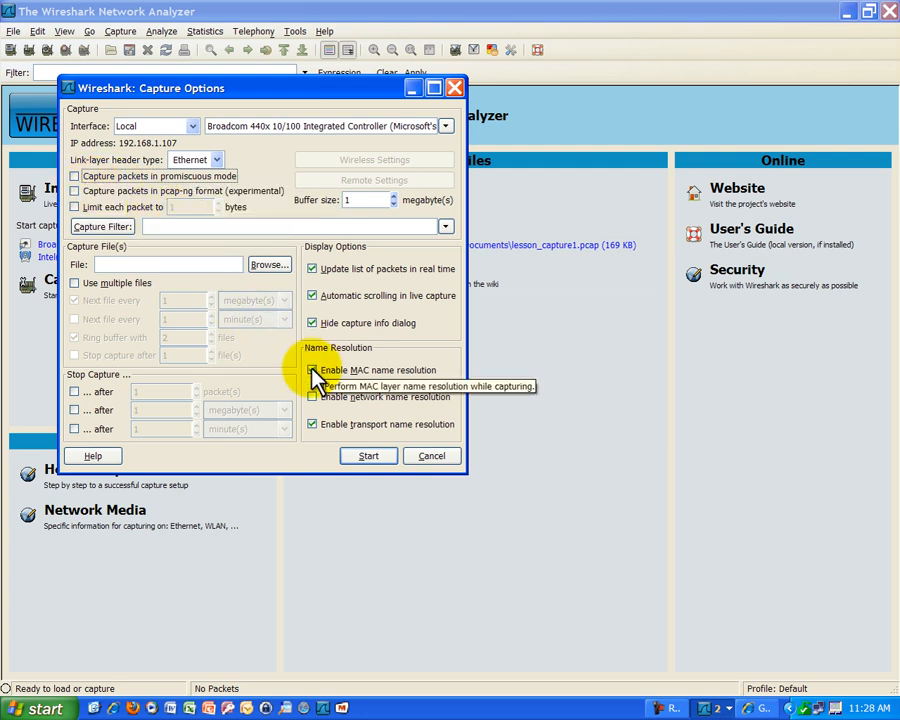
{"action": "left_click", "coordinate": [369, 457]}
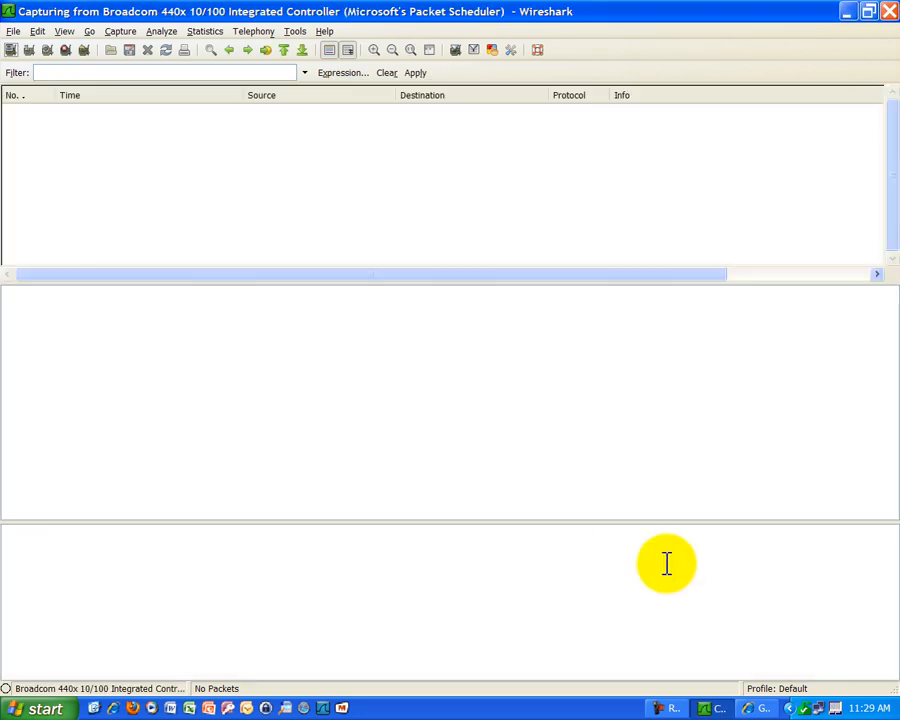
{"action": "left_click", "coordinate": [762, 709]}
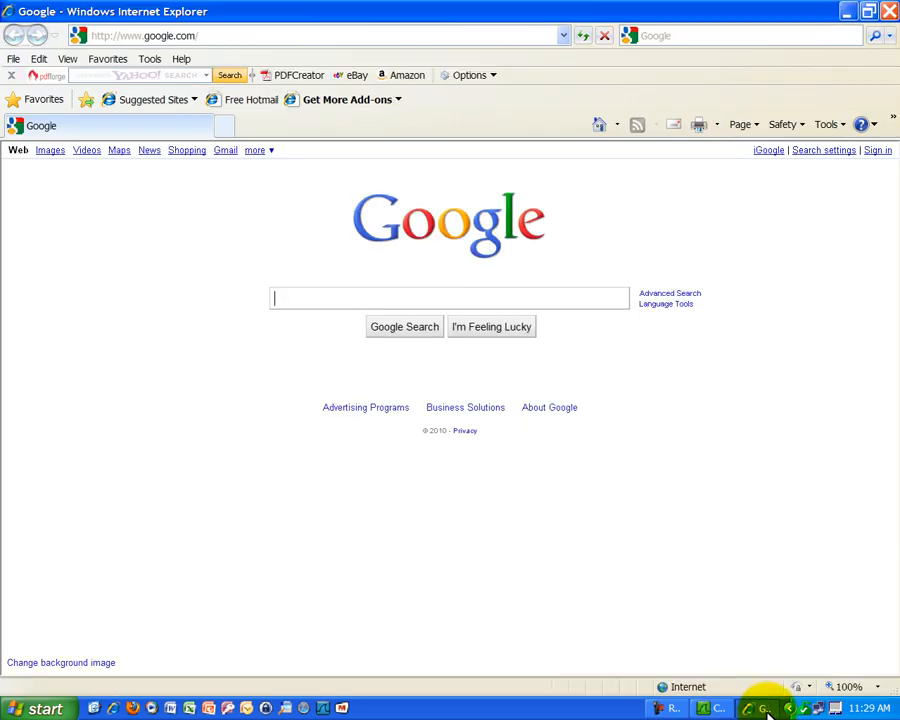
{"action": "left_click", "coordinate": [209, 36]}
{"action": "key", "text": "BackSpace"}
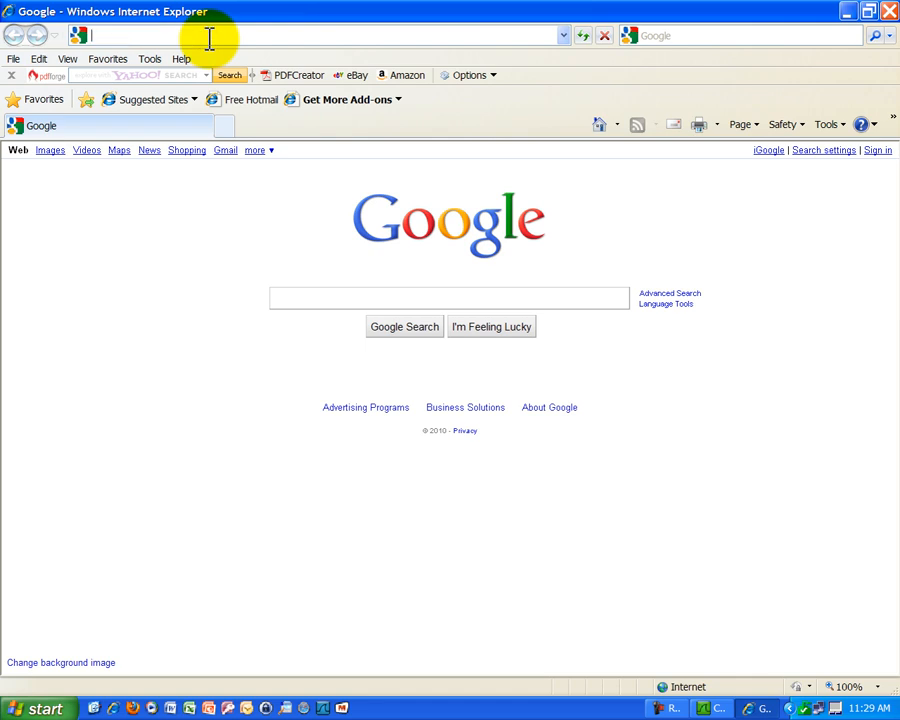
{"action": "type", "text": "www.sdsu.edu"}
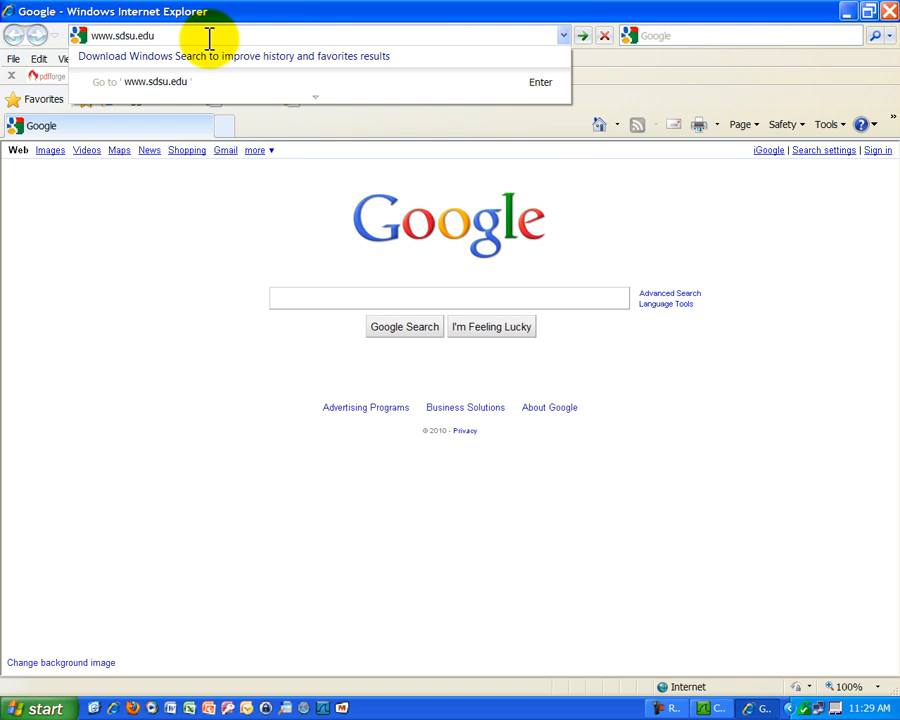
{"action": "key", "text": "Return"}
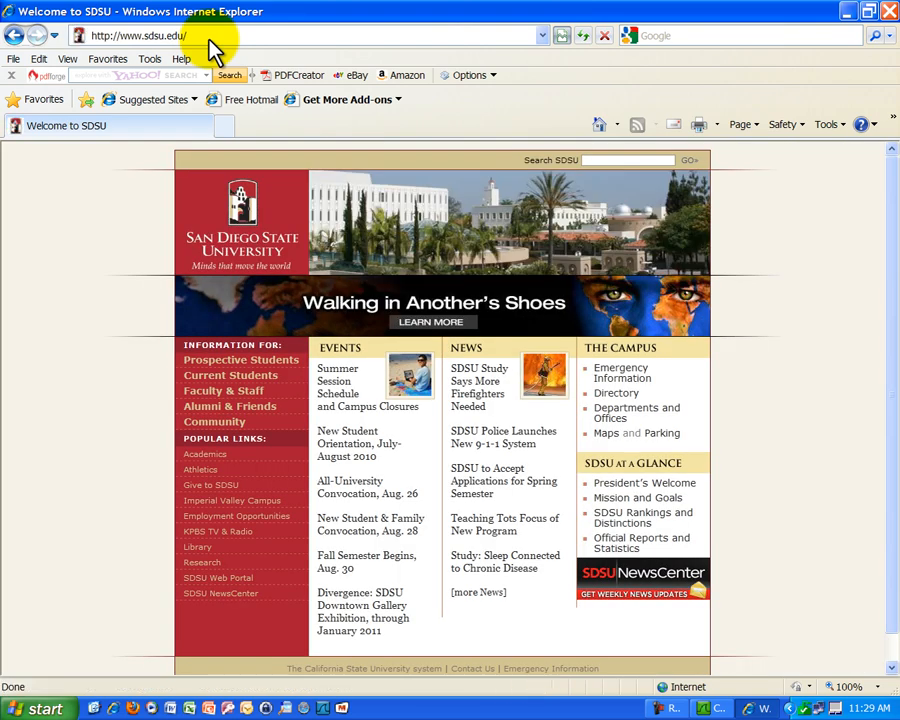
Stop the running Wireshark capture, leaving 235 packets from the SDSU page load.
{"action": "left_click", "coordinate": [708, 708]}
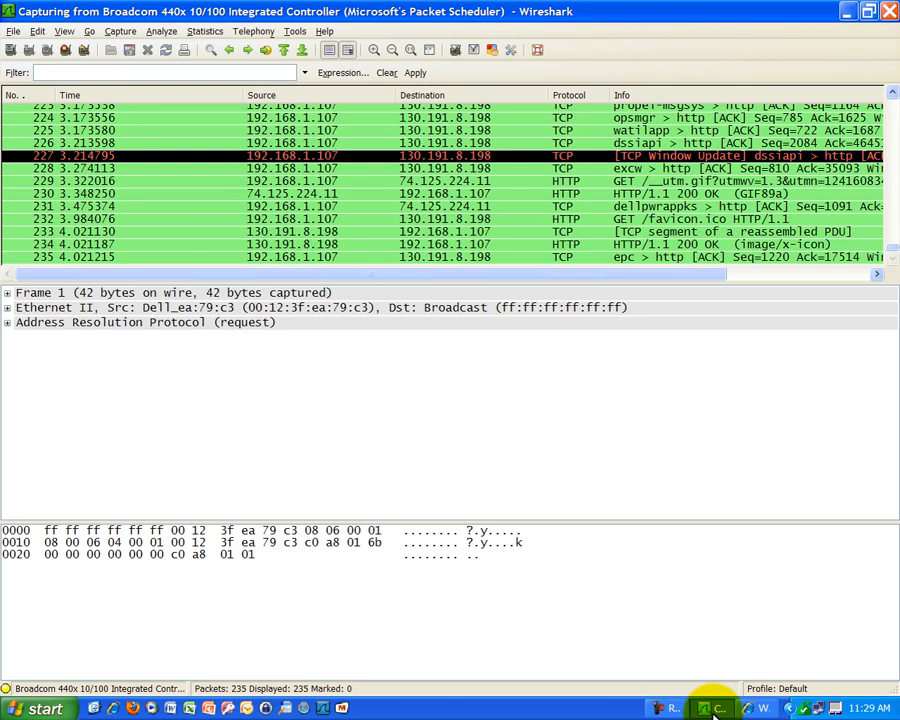
{"action": "left_click", "coordinate": [120, 31]}
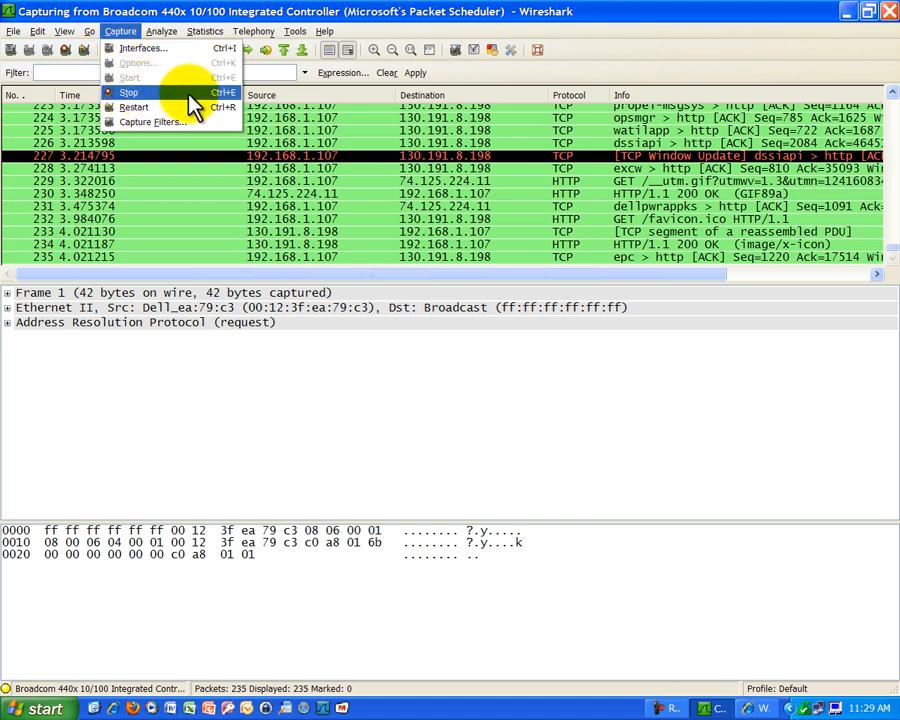
{"action": "left_click", "coordinate": [130, 92]}
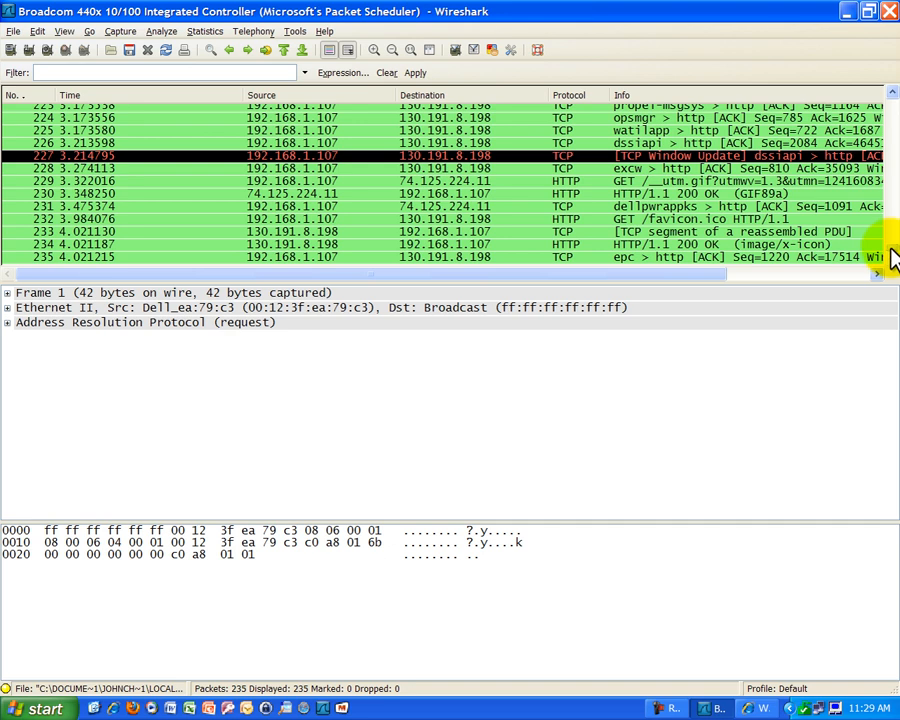
{"action": "left_click_drag", "start_coordinate": [889, 248], "coordinate": [889, 112]}
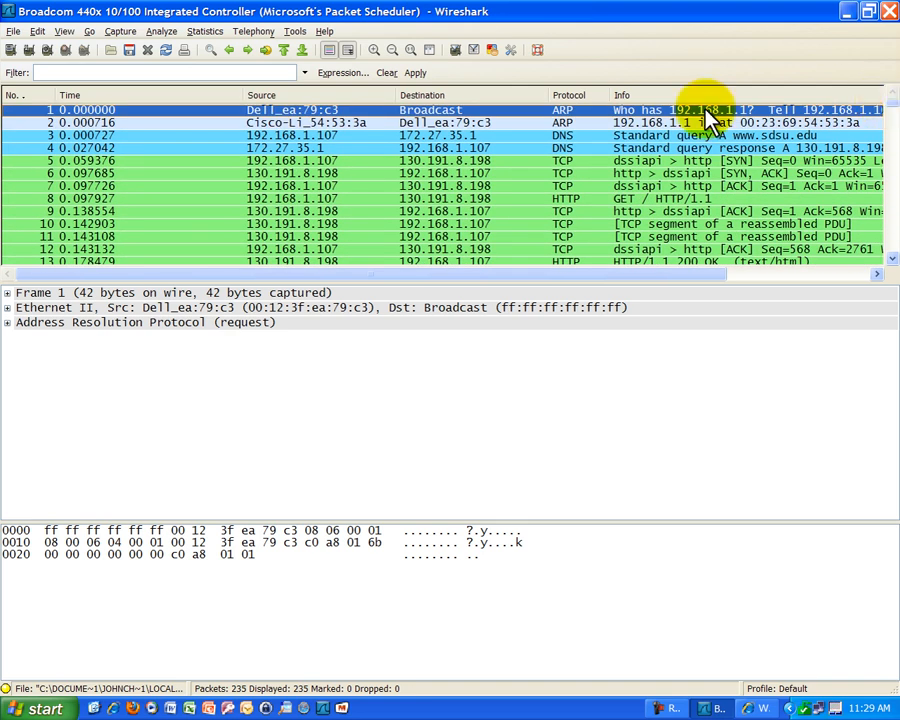
{"action": "left_click", "coordinate": [588, 122]}
{"action": "left_click", "coordinate": [590, 112]}
{"action": "left_click", "coordinate": [575, 136]}
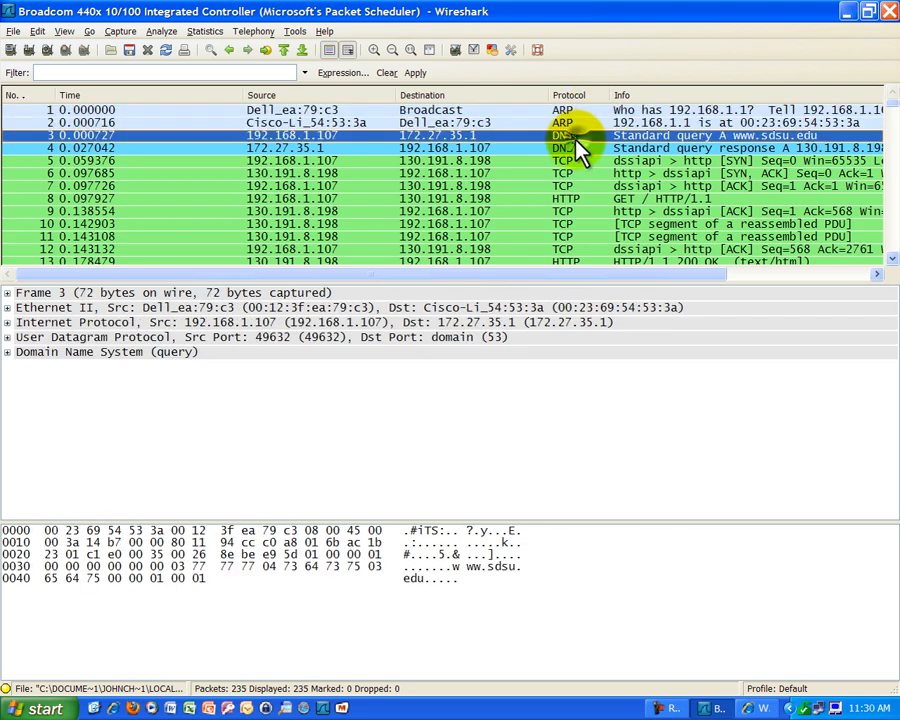
{"action": "left_click", "coordinate": [573, 148]}
{"action": "left_click", "coordinate": [574, 161]}
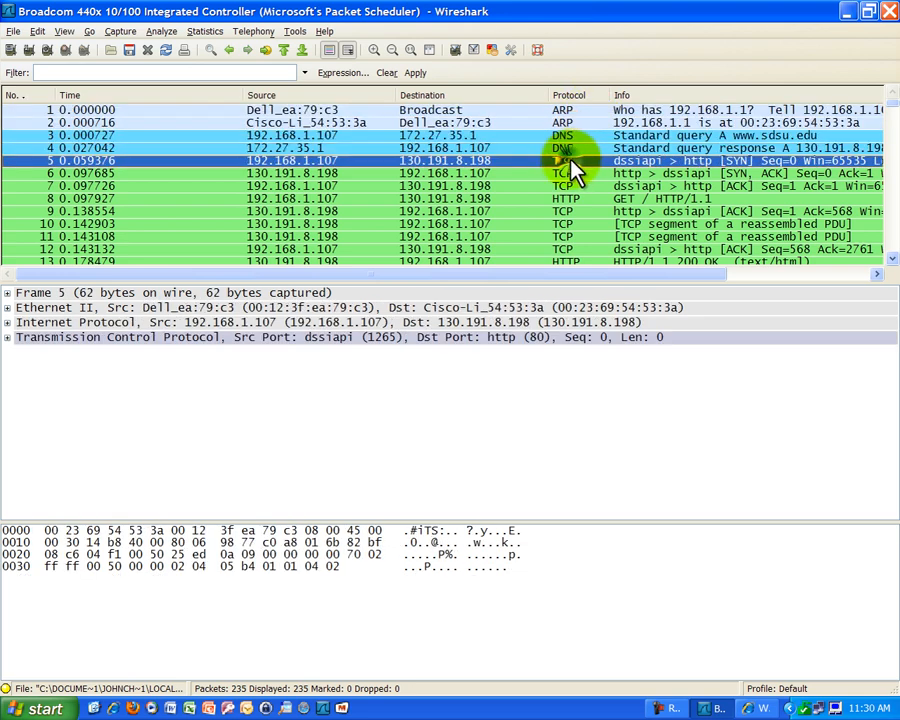
{"action": "left_click", "coordinate": [575, 173]}
{"action": "left_click", "coordinate": [577, 186]}
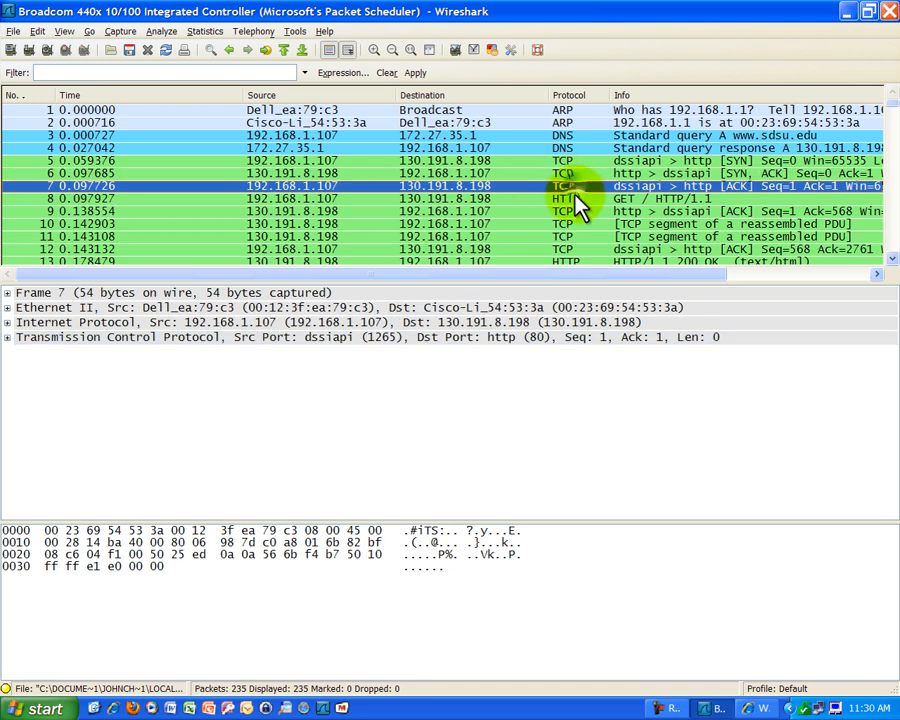
{"action": "left_click", "coordinate": [578, 199]}
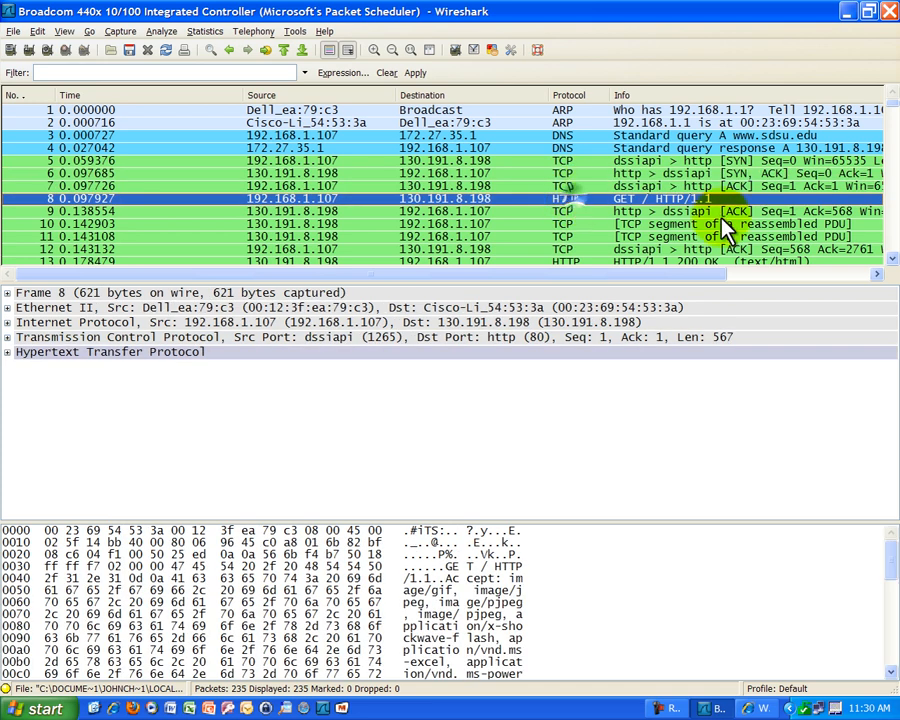
{"action": "left_click", "coordinate": [892, 258]}
{"action": "left_click", "coordinate": [892, 258]}
{"action": "left_click", "coordinate": [892, 258]}
{"action": "left_click", "coordinate": [892, 258]}
{"action": "left_click", "coordinate": [892, 258]}
{"action": "left_click", "coordinate": [892, 258]}
{"action": "left_click", "coordinate": [892, 258]}
{"action": "left_click", "coordinate": [892, 258]}
{"action": "left_click", "coordinate": [892, 258]}
{"action": "left_click", "coordinate": [892, 258]}
{"action": "left_click", "coordinate": [892, 258]}
{"action": "left_click", "coordinate": [892, 258]}
{"action": "left_click", "coordinate": [892, 258]}
{"action": "left_click", "coordinate": [892, 258]}
{"action": "left_click", "coordinate": [892, 258]}
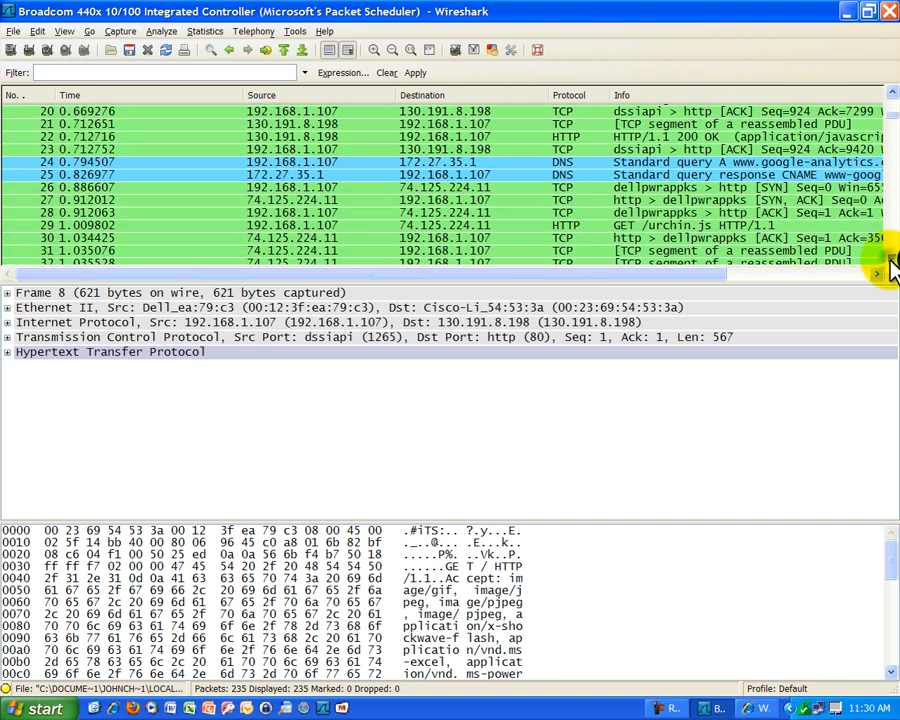
{"action": "left_click", "coordinate": [892, 258]}
{"action": "left_click", "coordinate": [892, 258]}
{"action": "left_click", "coordinate": [889, 262]}
{"action": "left_click", "coordinate": [889, 262]}
{"action": "left_click", "coordinate": [889, 262]}
{"action": "left_click", "coordinate": [889, 262]}
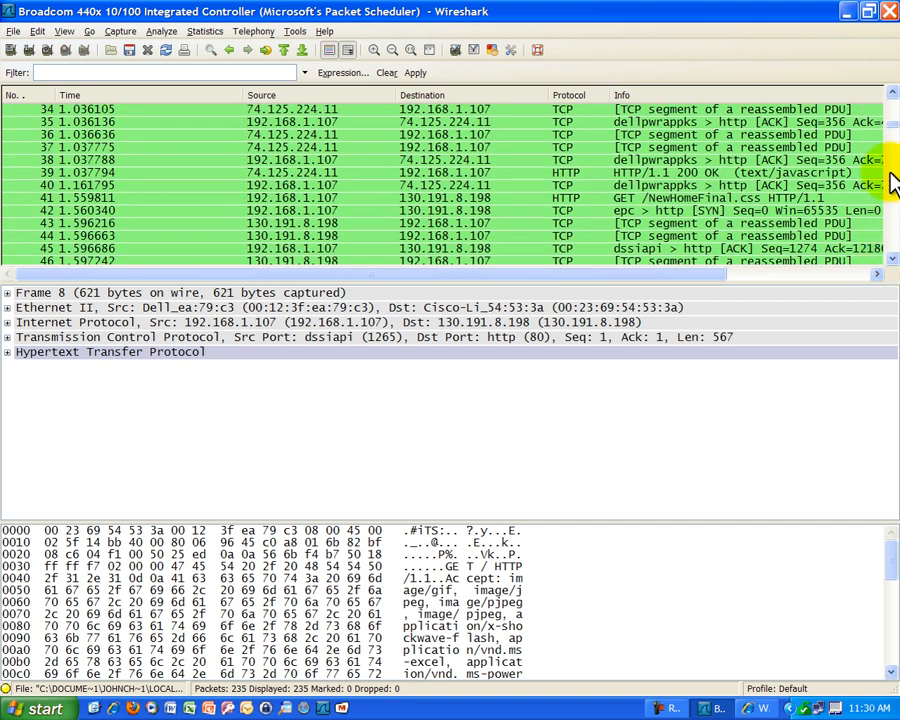
{"action": "left_click_drag", "start_coordinate": [891, 136], "coordinate": [887, 108]}
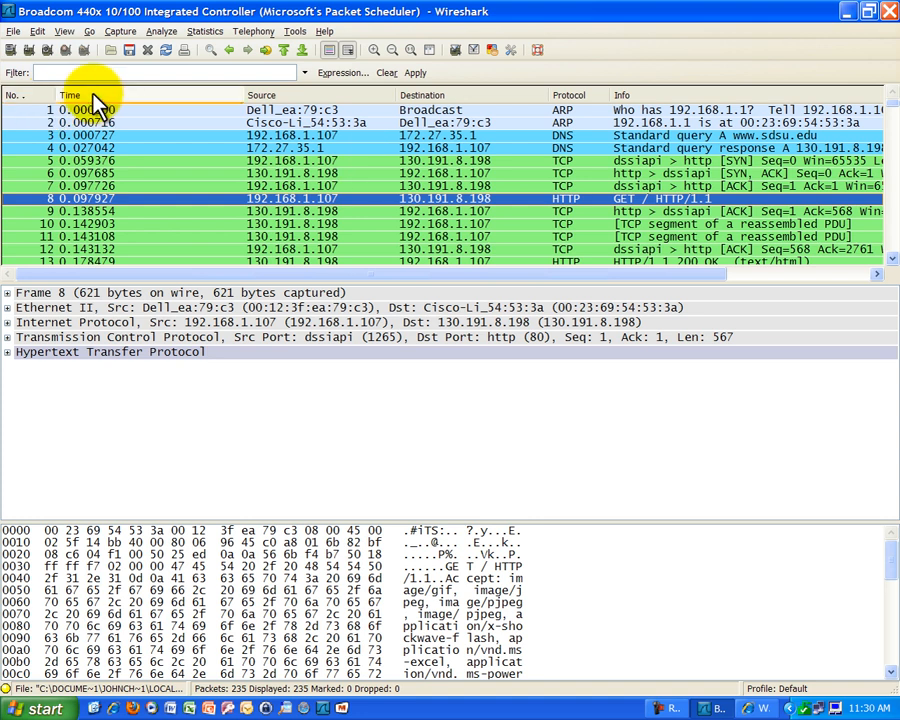
Save the capture as lesson_capture1.pcap in My Documents, overwriting the existing file.
{"action": "left_click", "coordinate": [13, 32]}
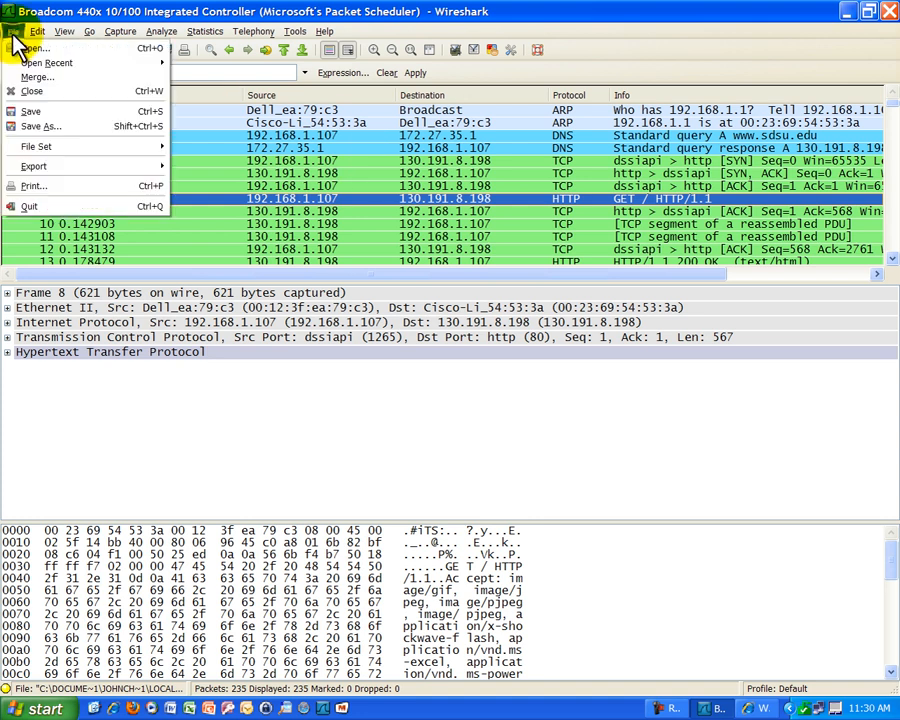
{"action": "left_click", "coordinate": [22, 127]}
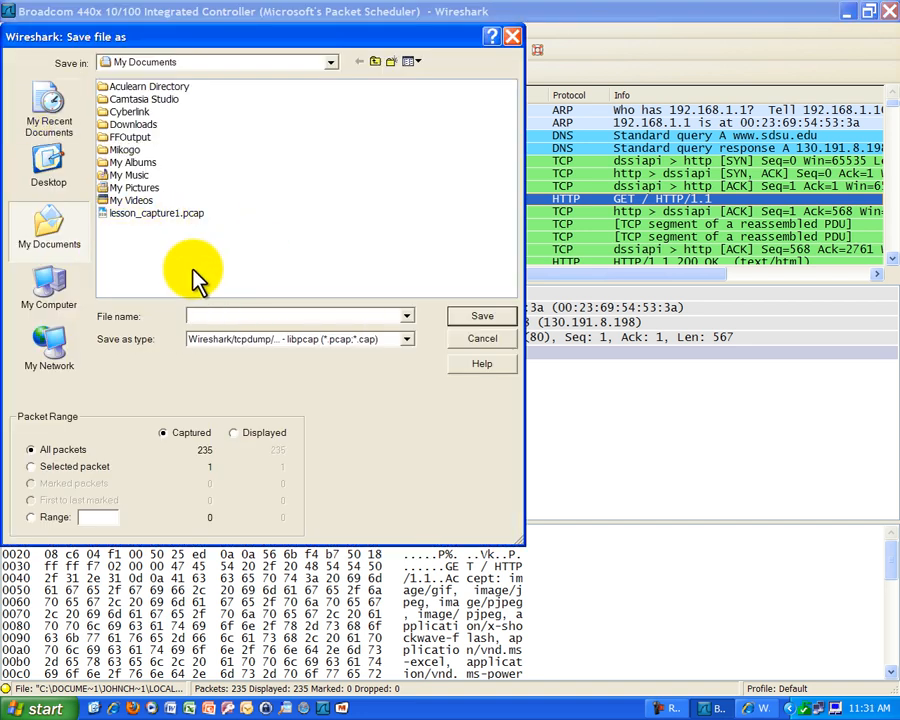
{"action": "left_click", "coordinate": [150, 213]}
{"action": "double_click", "coordinate": [292, 315]}
{"action": "left_click", "coordinate": [310, 316]}
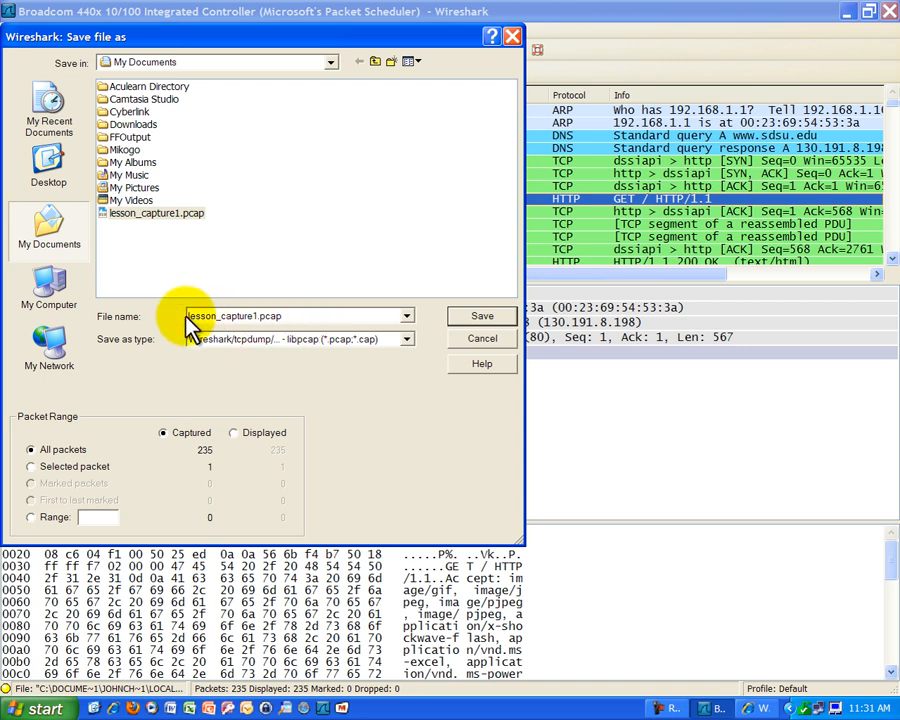
{"action": "key", "text": "BackSpace"}
{"action": "key", "text": "BackSpace"}
{"action": "key", "text": "BackSpace"}
{"action": "key", "text": "BackSpace"}
{"action": "key", "text": "BackSpace"}
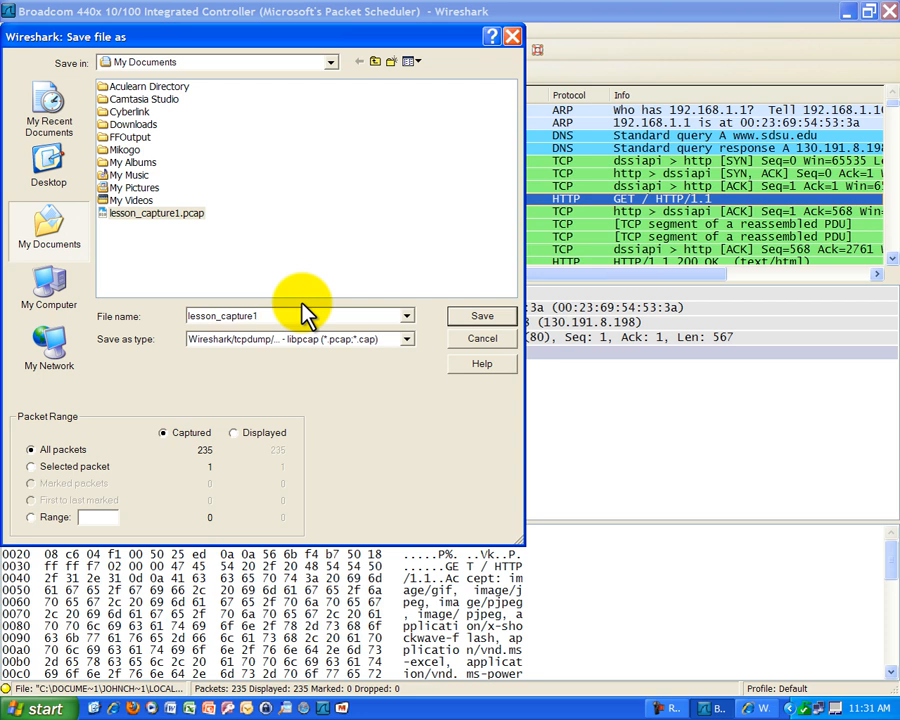
{"action": "left_click", "coordinate": [307, 276]}
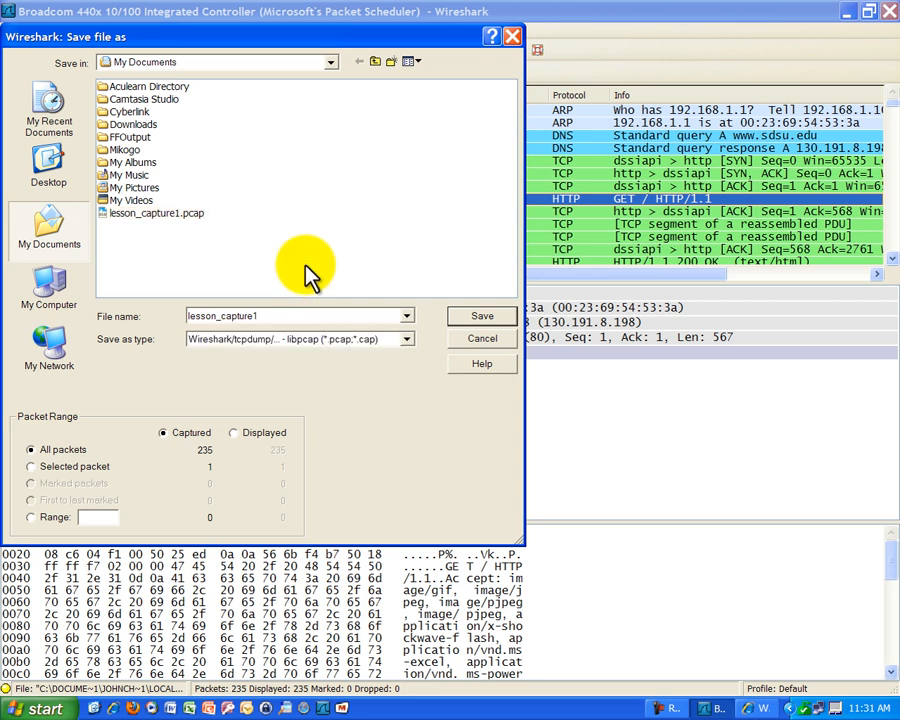
{"action": "left_click", "coordinate": [490, 318]}
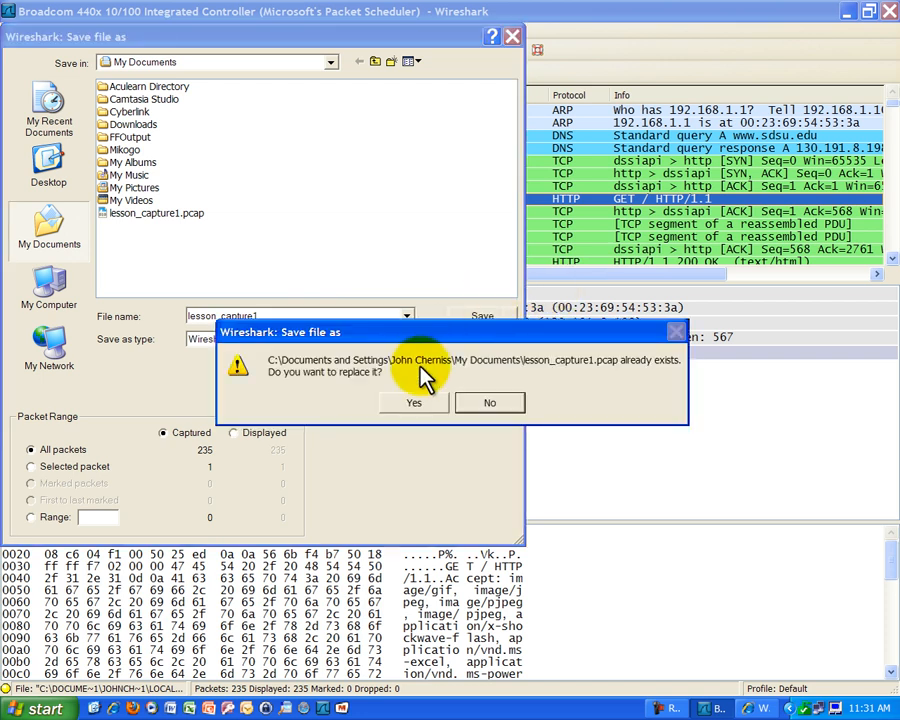
{"action": "left_click", "coordinate": [410, 405]}
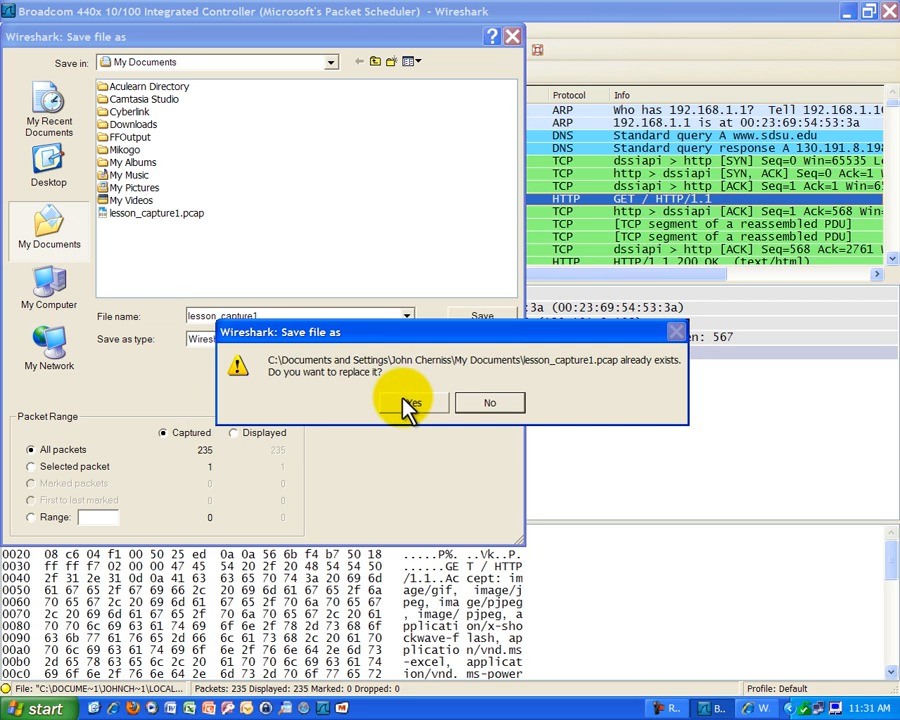
{"action": "left_click", "coordinate": [410, 405]}
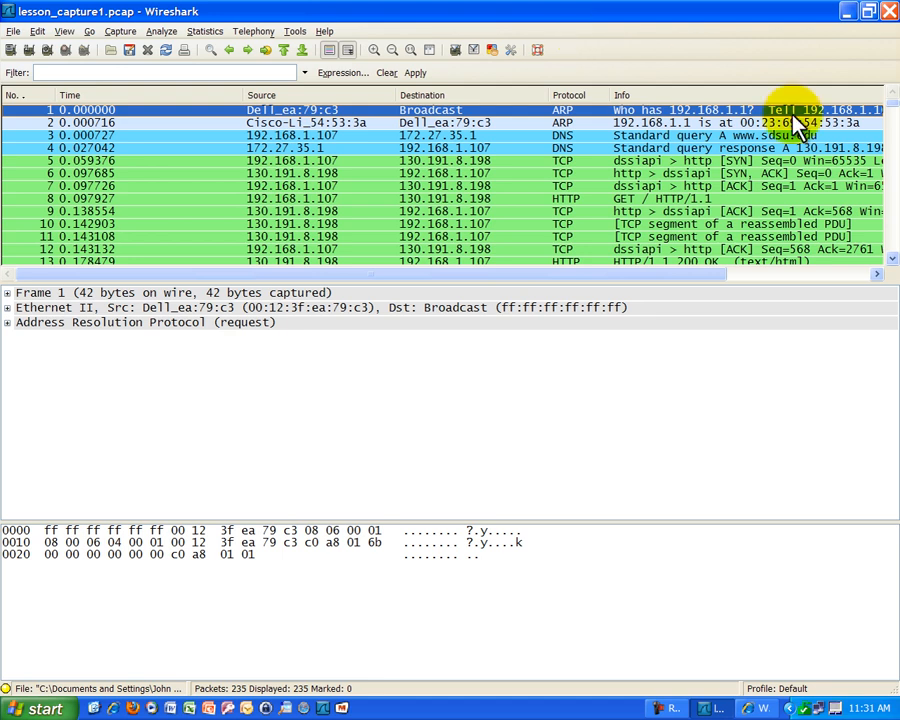
Close Wireshark and Internet Explorer, then open My Documents from the desktop.
{"action": "left_click", "coordinate": [889, 12]}
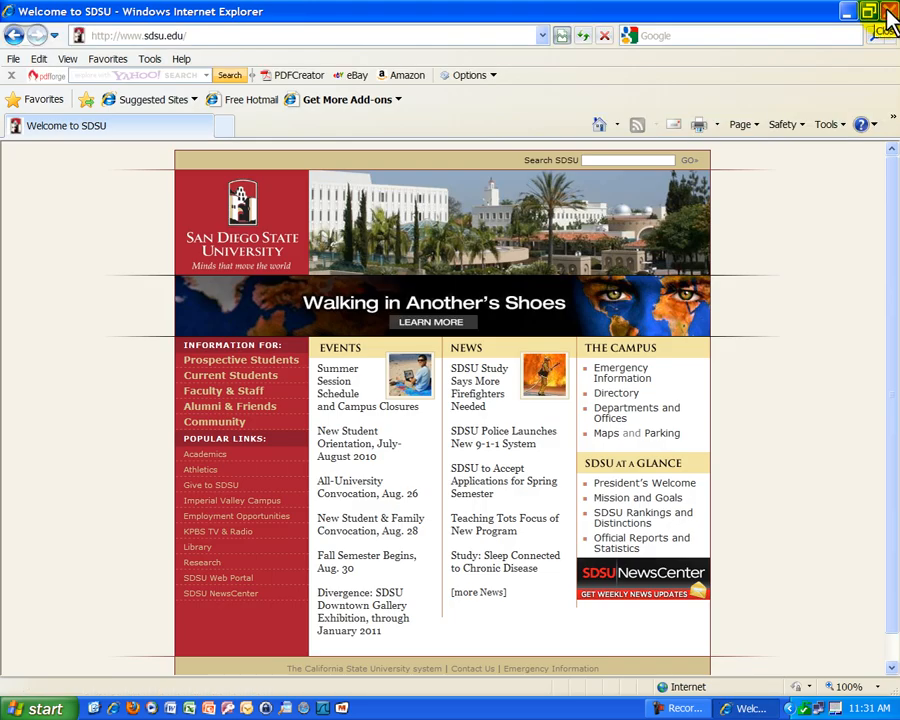
{"action": "left_click", "coordinate": [889, 14]}
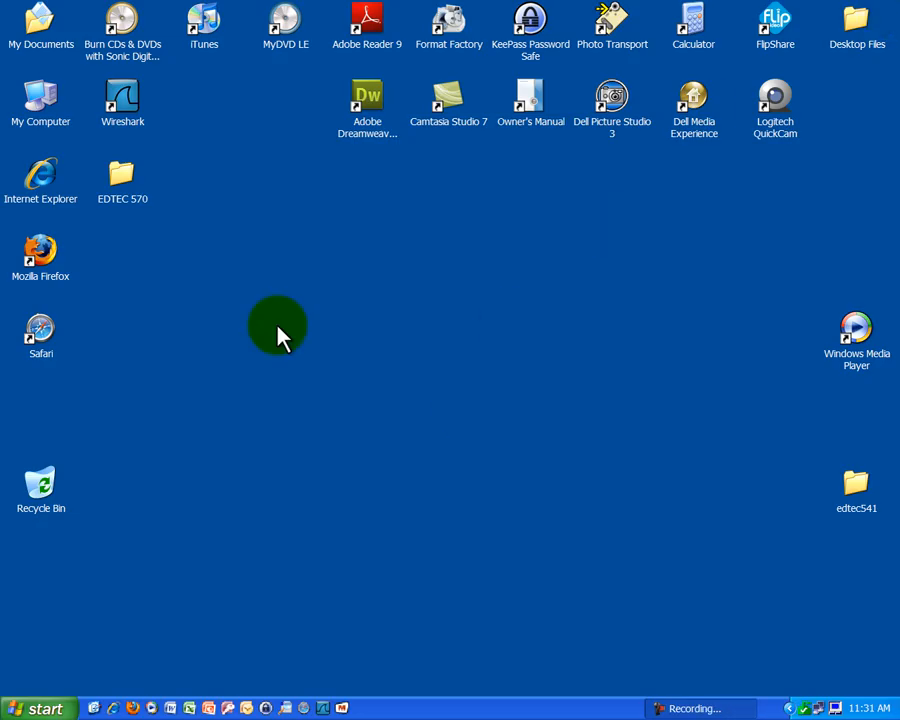
{"action": "double_click", "coordinate": [40, 18]}
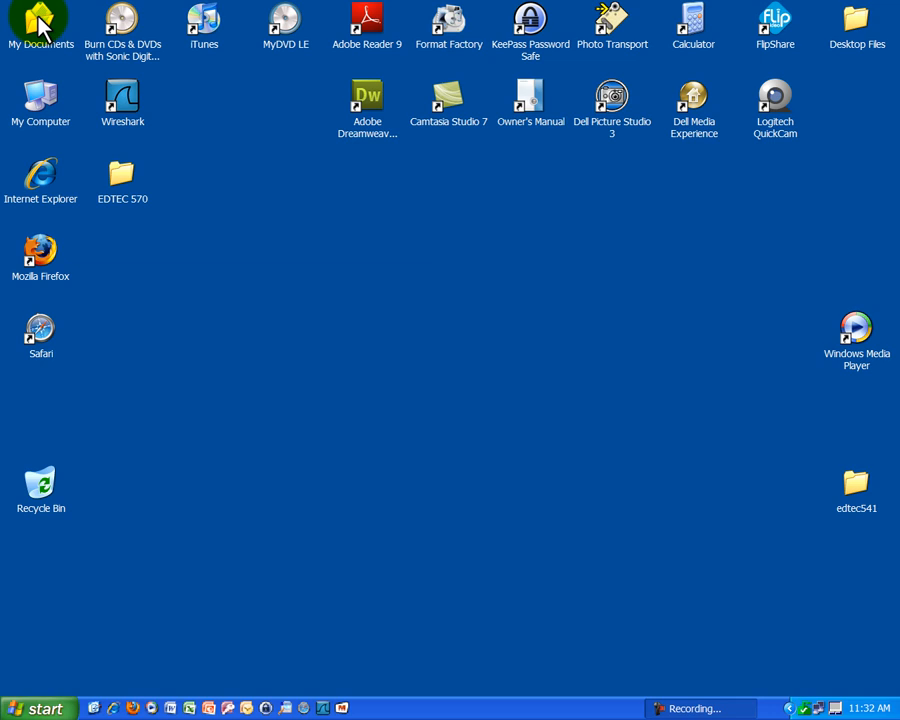
Open lesson_capture1.pcap from the My Documents folder so its 235 packets load in Wireshark.
{"action": "left_click", "coordinate": [40, 22]}
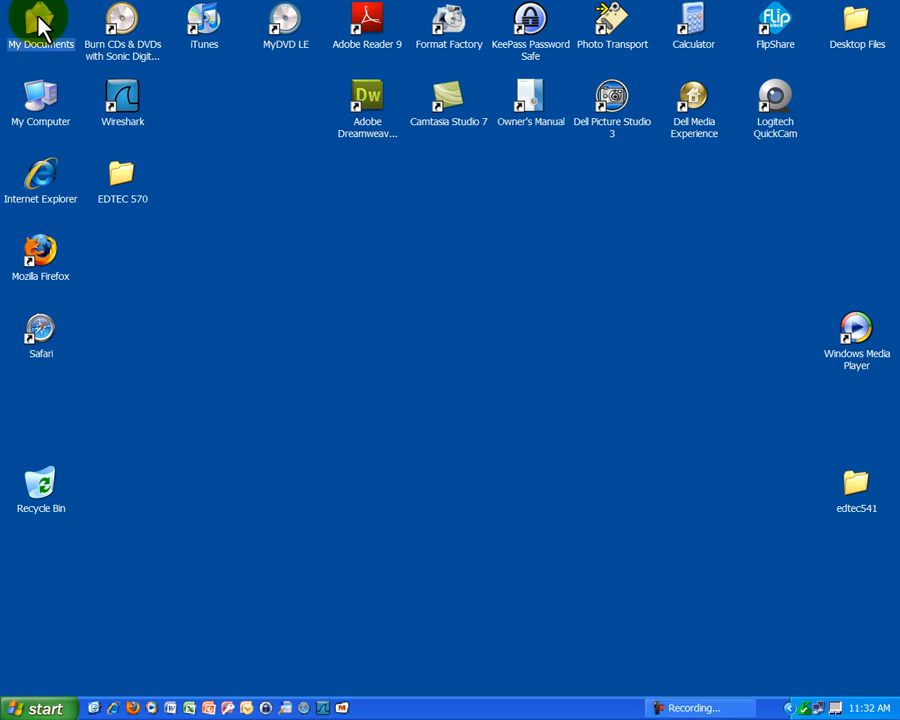
{"action": "double_click", "coordinate": [40, 22]}
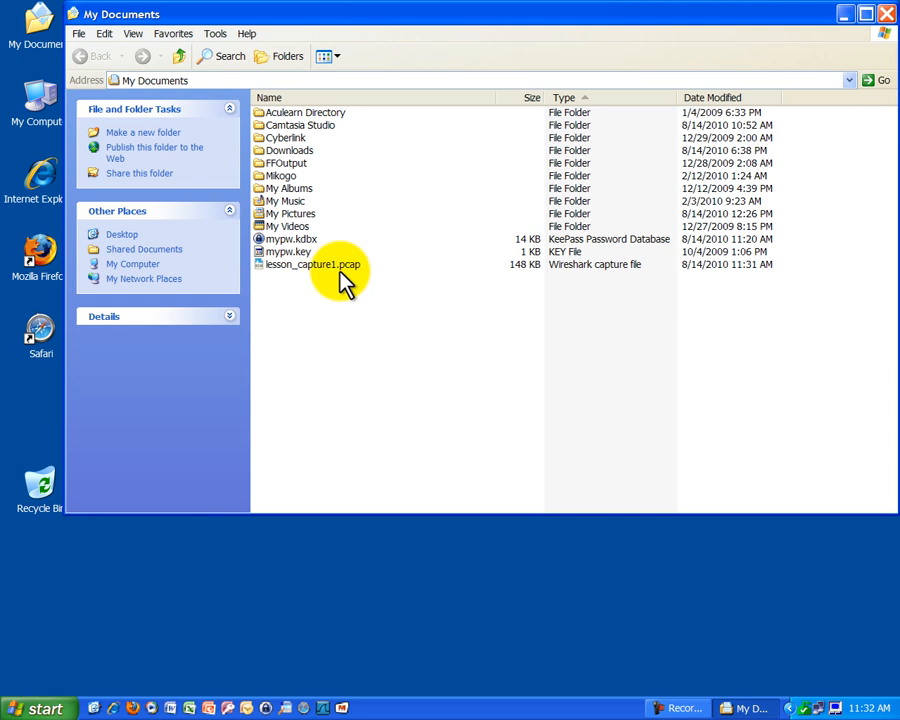
{"action": "double_click", "coordinate": [318, 268]}
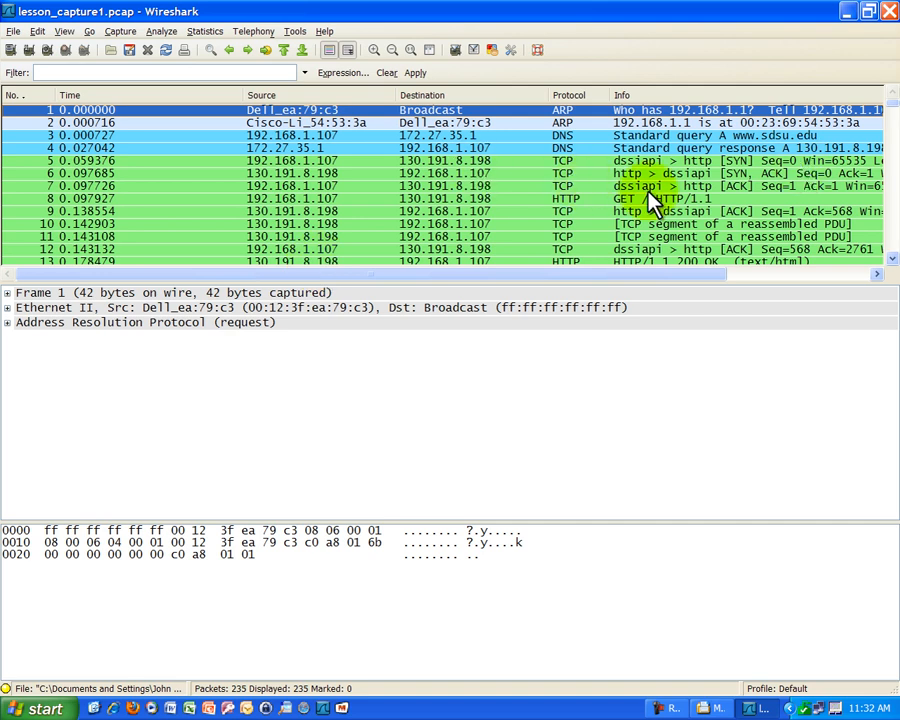
{"action": "left_click", "coordinate": [567, 123]}
{"action": "left_click", "coordinate": [566, 136]}
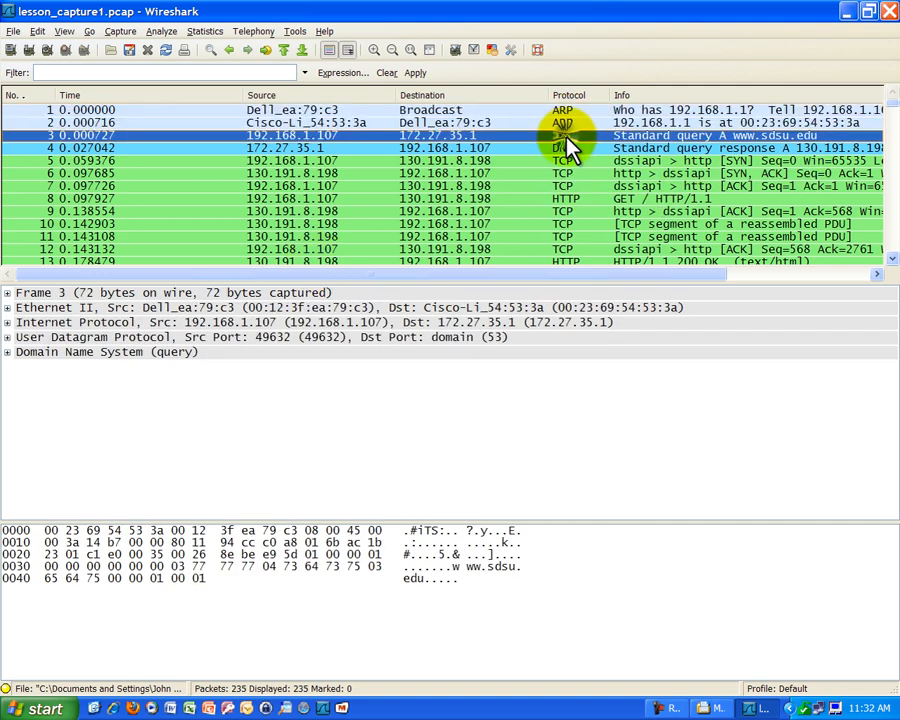
{"action": "left_click", "coordinate": [566, 148]}
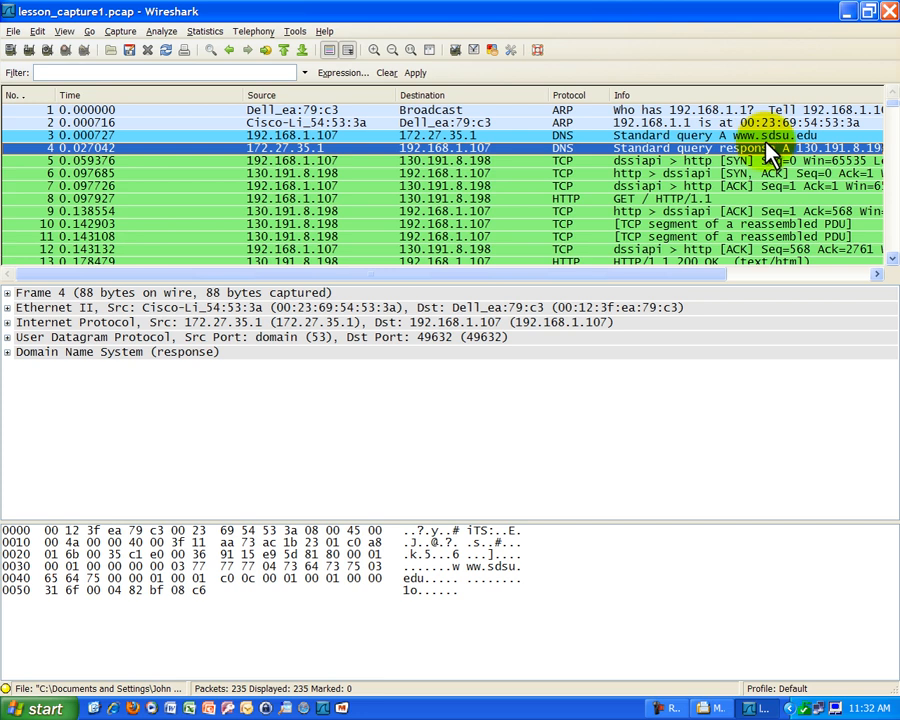
{"action": "left_click", "coordinate": [675, 122]}
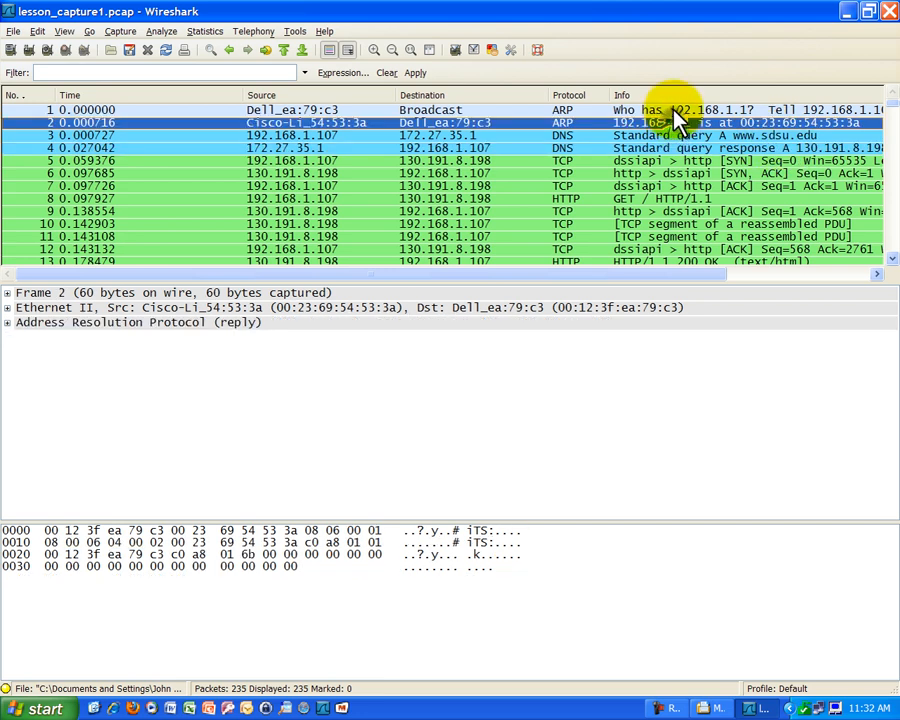
{"action": "left_click", "coordinate": [675, 111]}
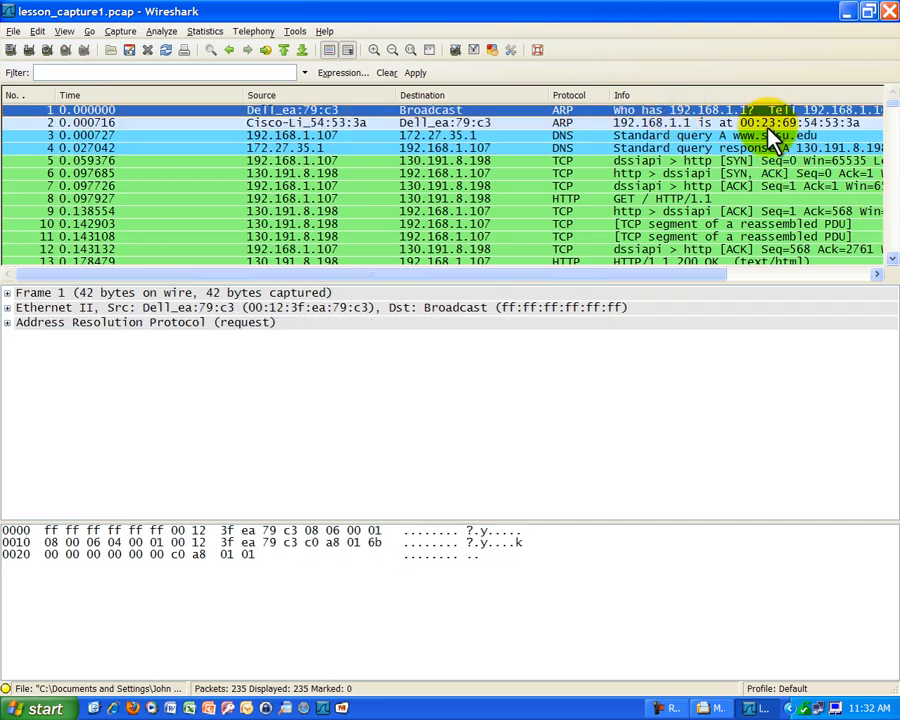
Scroll to the end of the packet list and inspect the last packet, number 235.
{"action": "left_click", "coordinate": [892, 258]}
{"action": "left_click", "coordinate": [892, 258]}
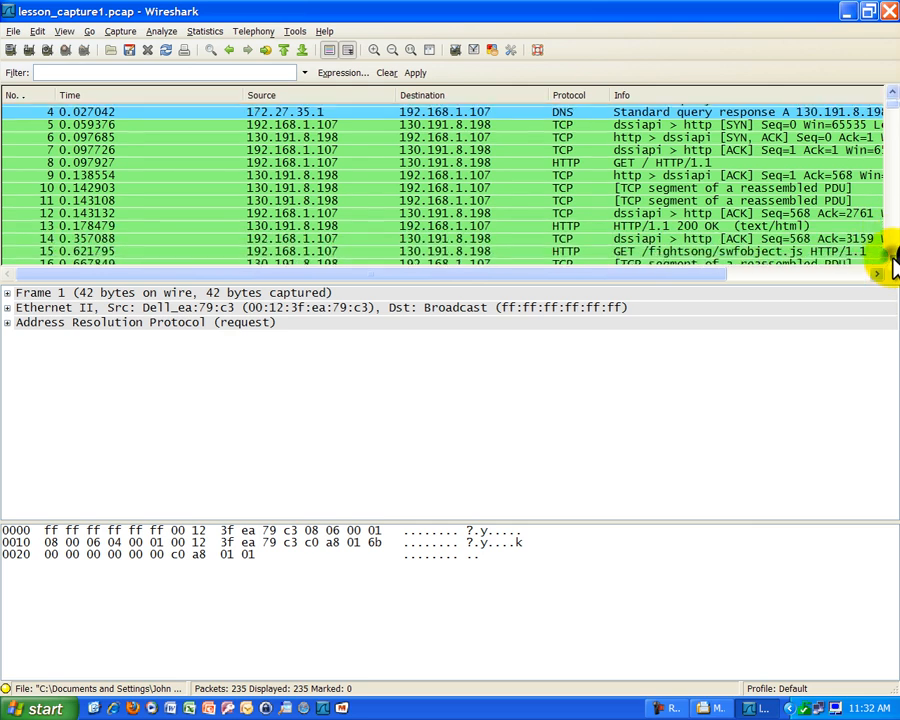
{"action": "scroll", "coordinate": [890, 250], "scroll_direction": "down", "scroll_amount": 5}
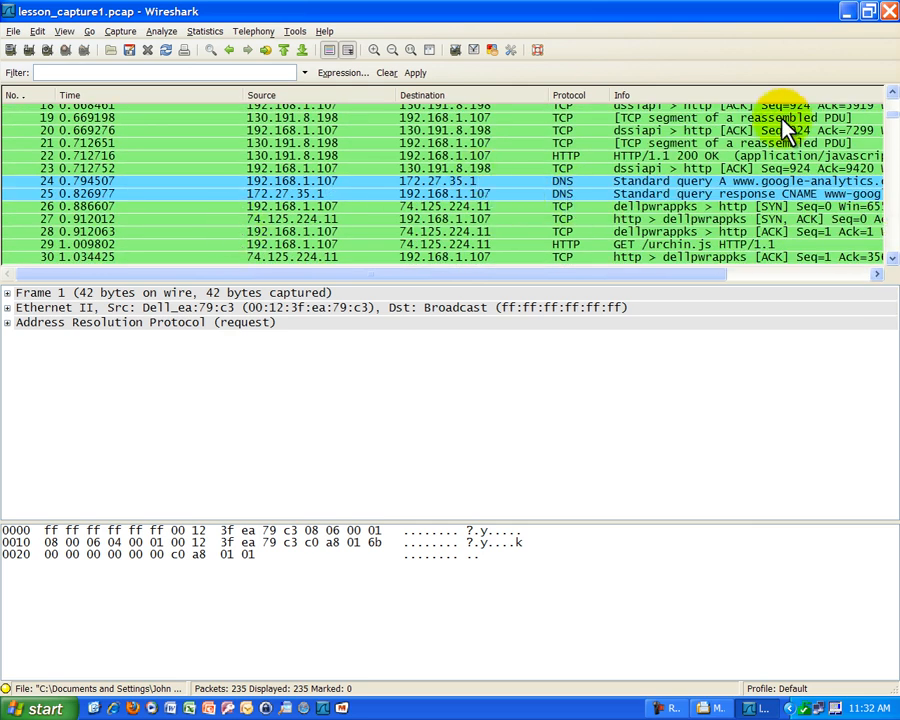
{"action": "scroll", "coordinate": [893, 120], "scroll_direction": "down", "scroll_amount": 1}
{"action": "scroll", "coordinate": [893, 125], "scroll_direction": "down", "scroll_amount": 4}
{"action": "left_click_drag", "start_coordinate": [893, 127], "coordinate": [893, 98]}
{"action": "scroll", "coordinate": [88, 145], "scroll_direction": "down", "scroll_amount": 20}
{"action": "scroll", "coordinate": [62, 240], "scroll_direction": "down", "scroll_amount": 13}
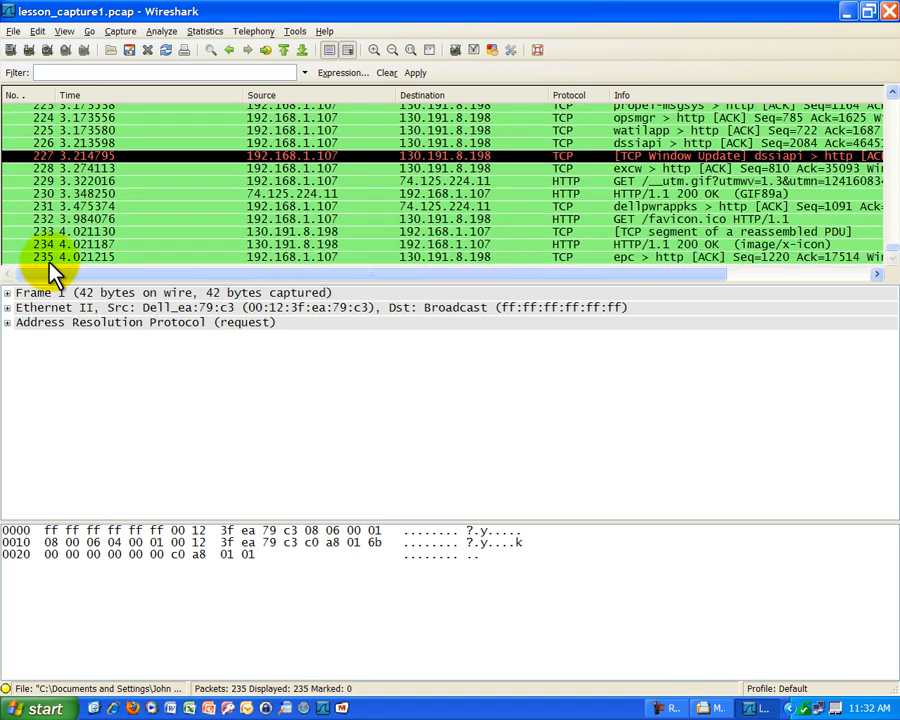
{"action": "left_click", "coordinate": [48, 257]}
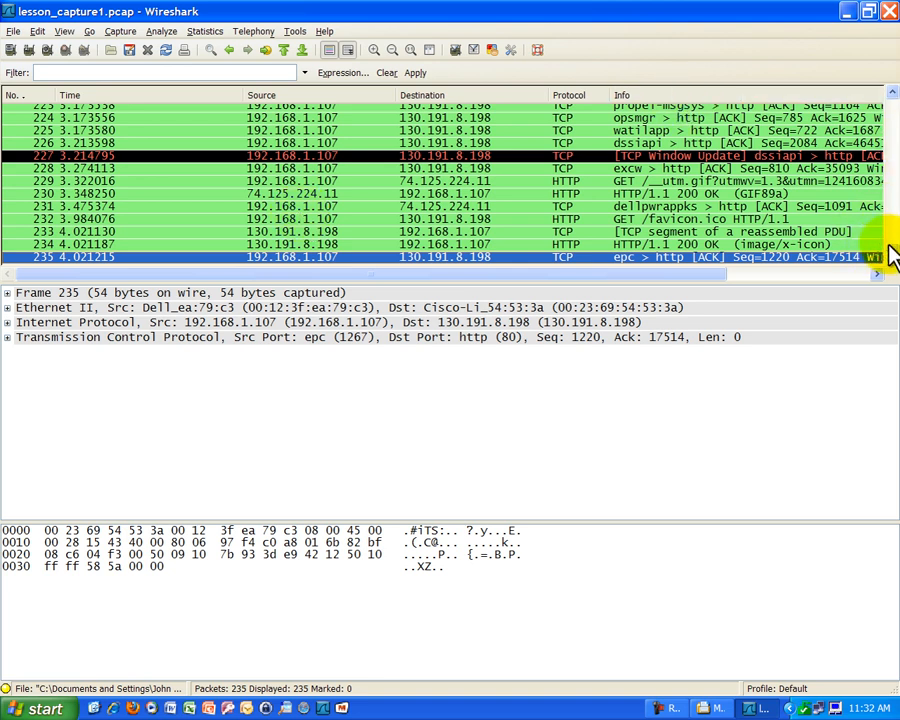
Scroll back to the top, then close Wireshark and the My Documents window.
{"action": "scroll", "coordinate": [885, 230], "scroll_direction": "up", "scroll_amount": 20}
{"action": "left_click_drag", "start_coordinate": [885, 215], "coordinate": [884, 84]}
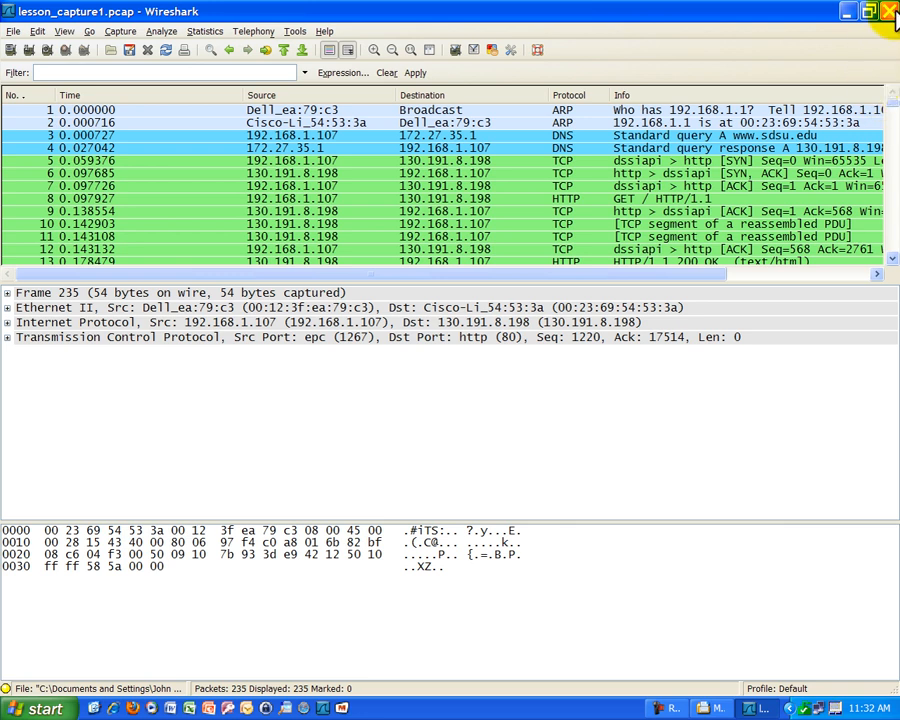
{"action": "left_click", "coordinate": [890, 12]}
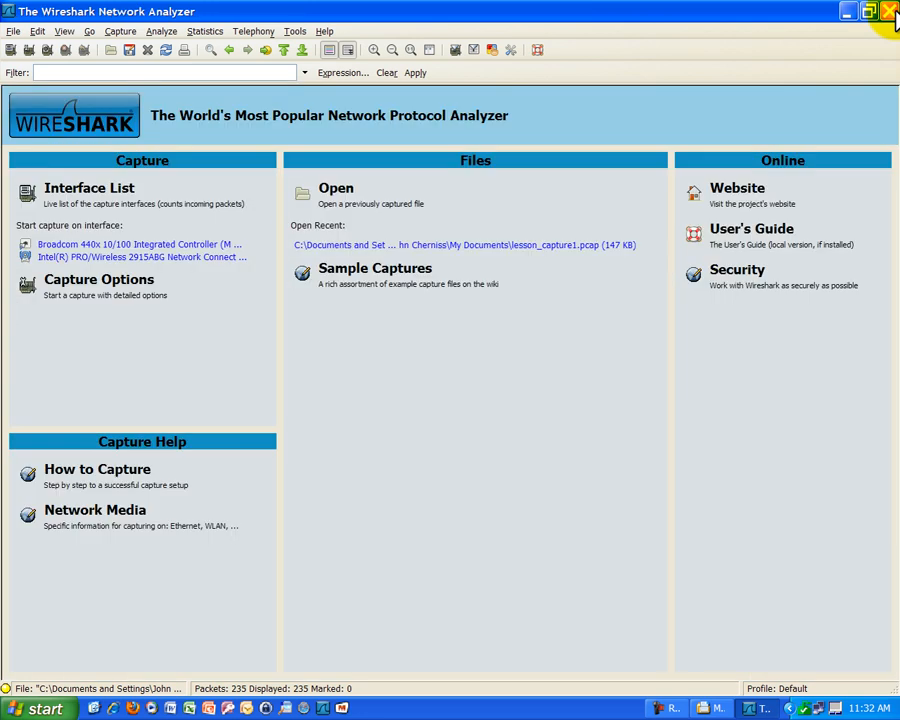
{"action": "left_click", "coordinate": [886, 13]}
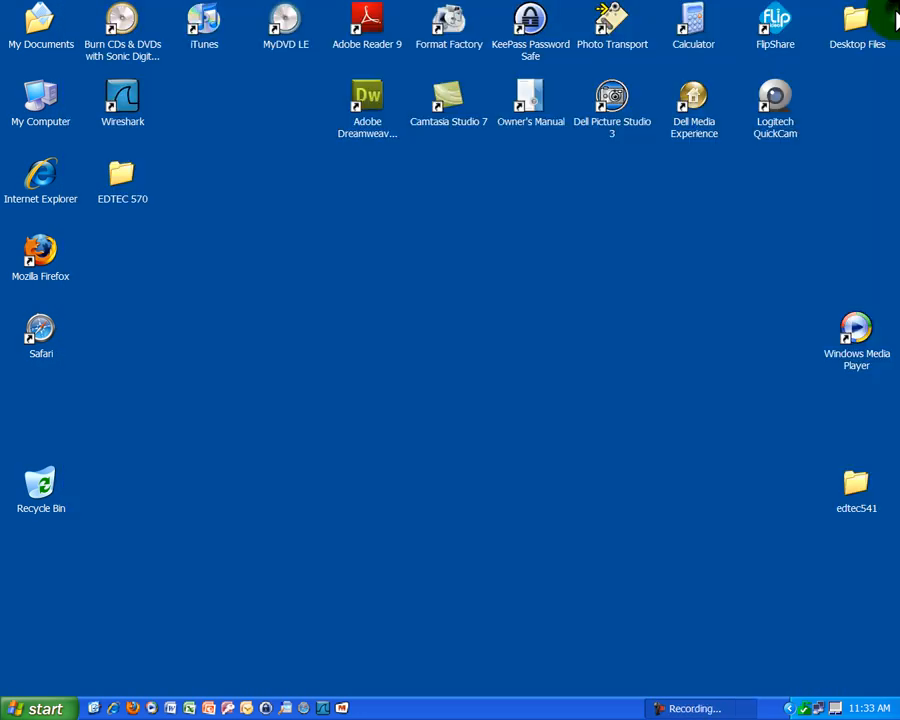